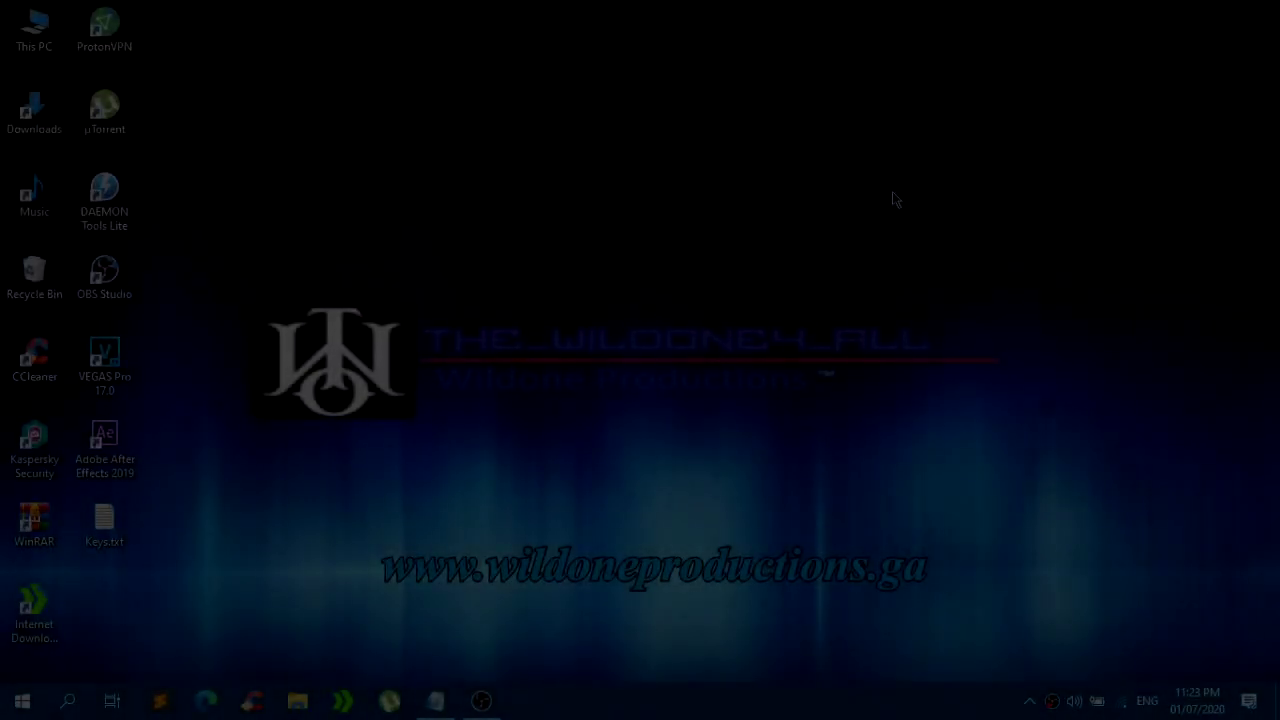
right_click(891, 190)
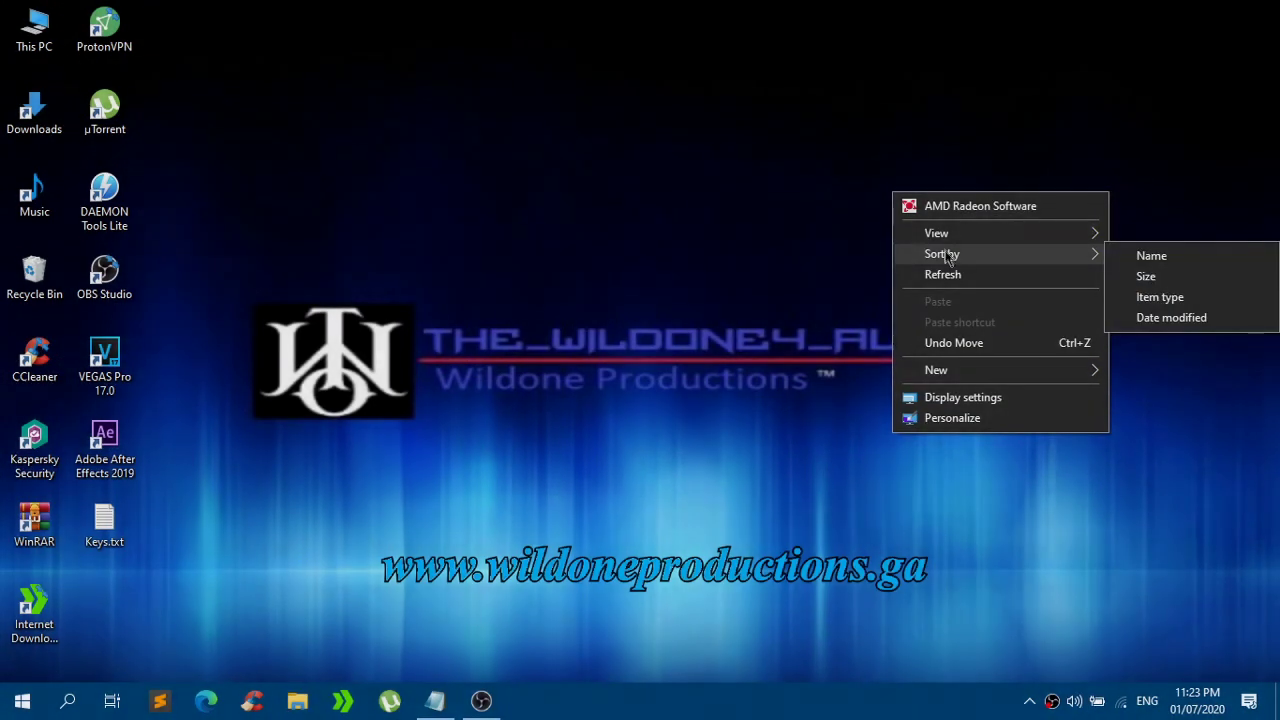
click(935, 273)
right_click(775, 216)
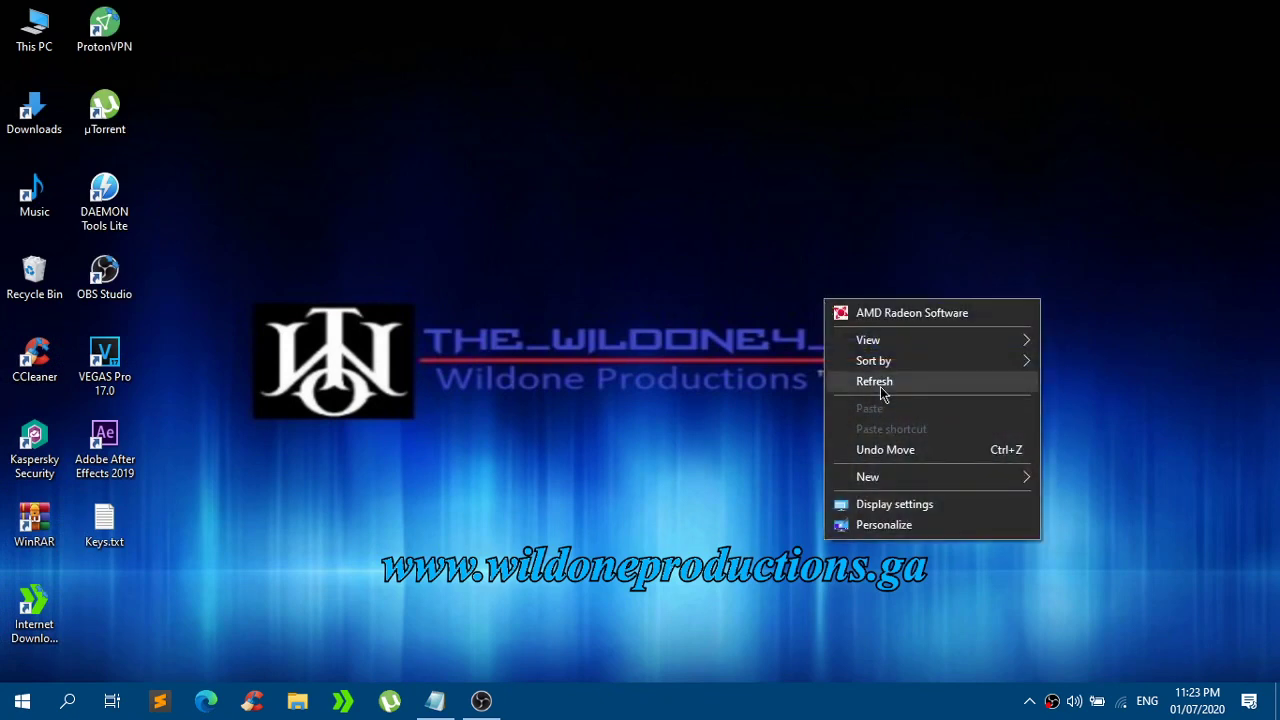
click(880, 386)
right_click(583, 247)
click(624, 325)
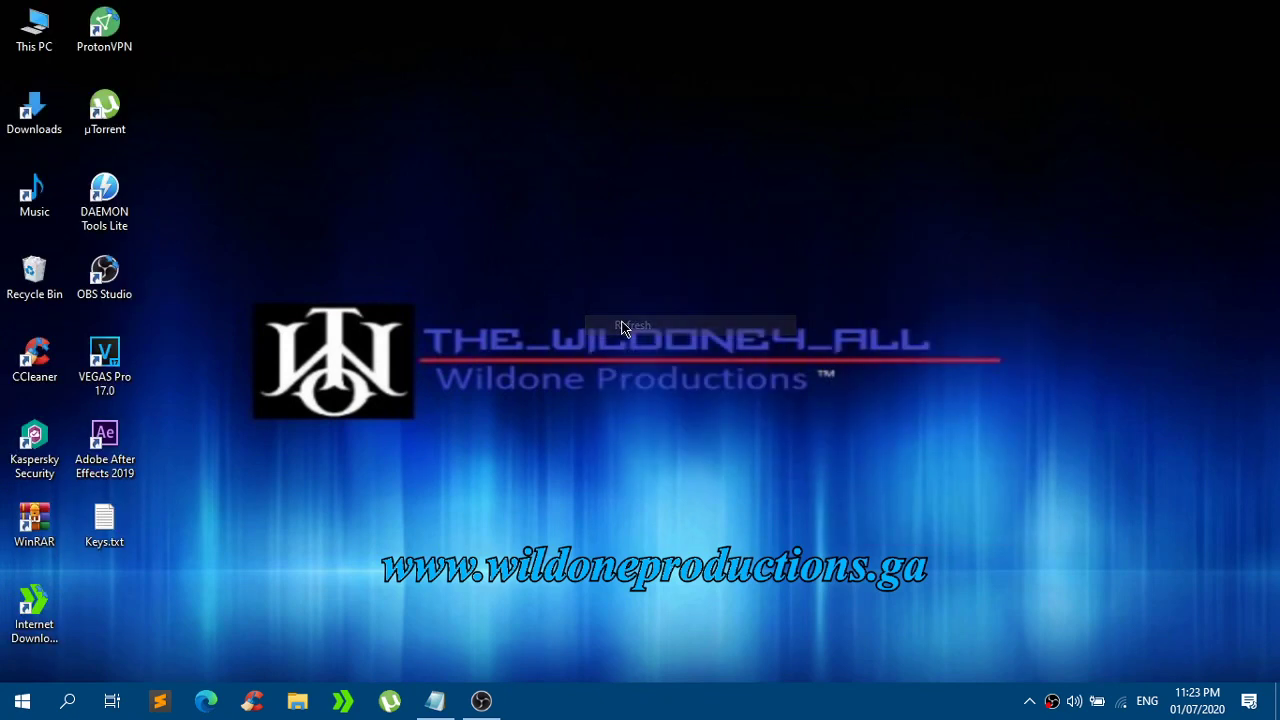
right_click(621, 328)
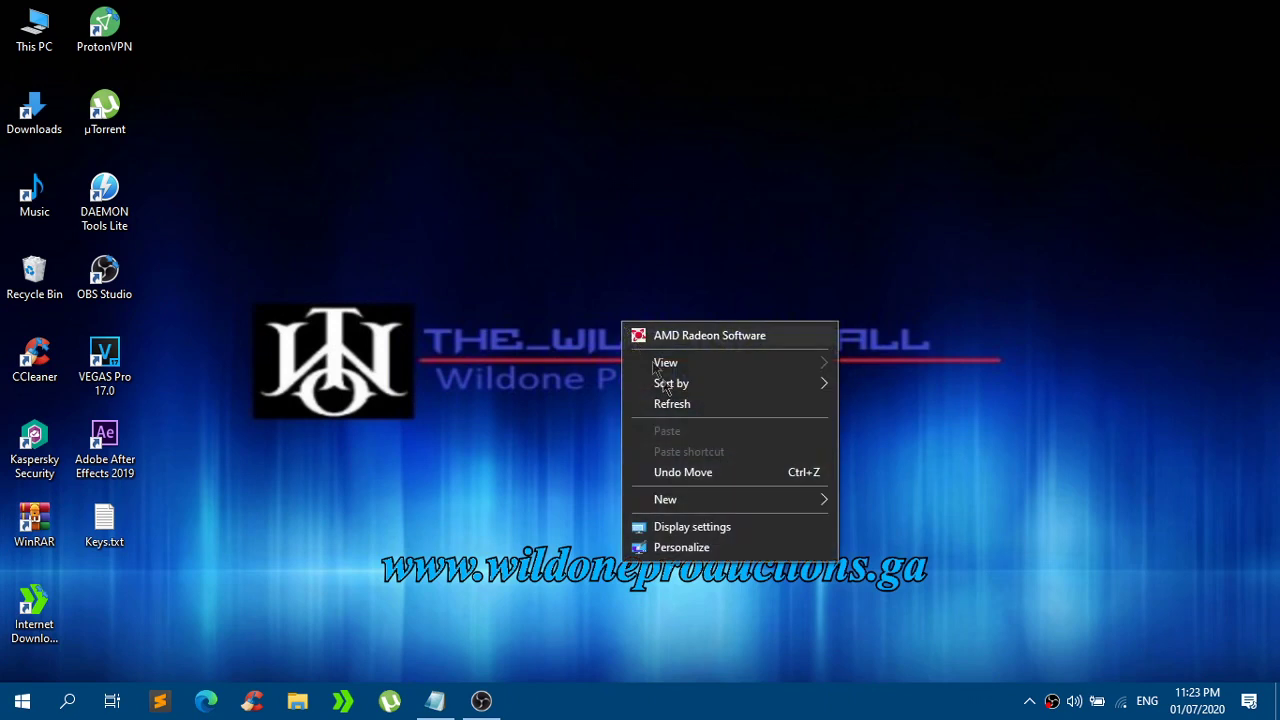
click(672, 401)
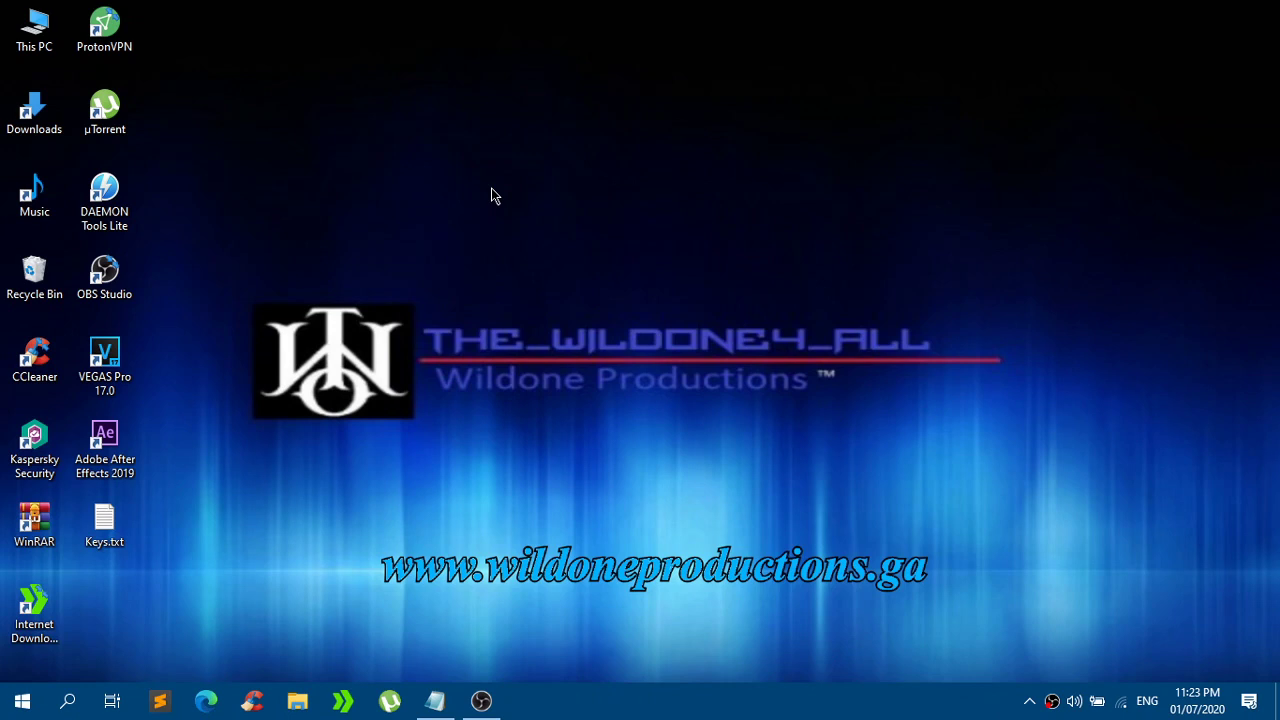
right_click(491, 195)
click(556, 271)
right_click(556, 272)
click(596, 345)
right_click(596, 345)
click(640, 430)
right_click(524, 246)
click(576, 323)
Open Windows Settings and review the device and Windows specifications on the system's About page.
click(18, 706)
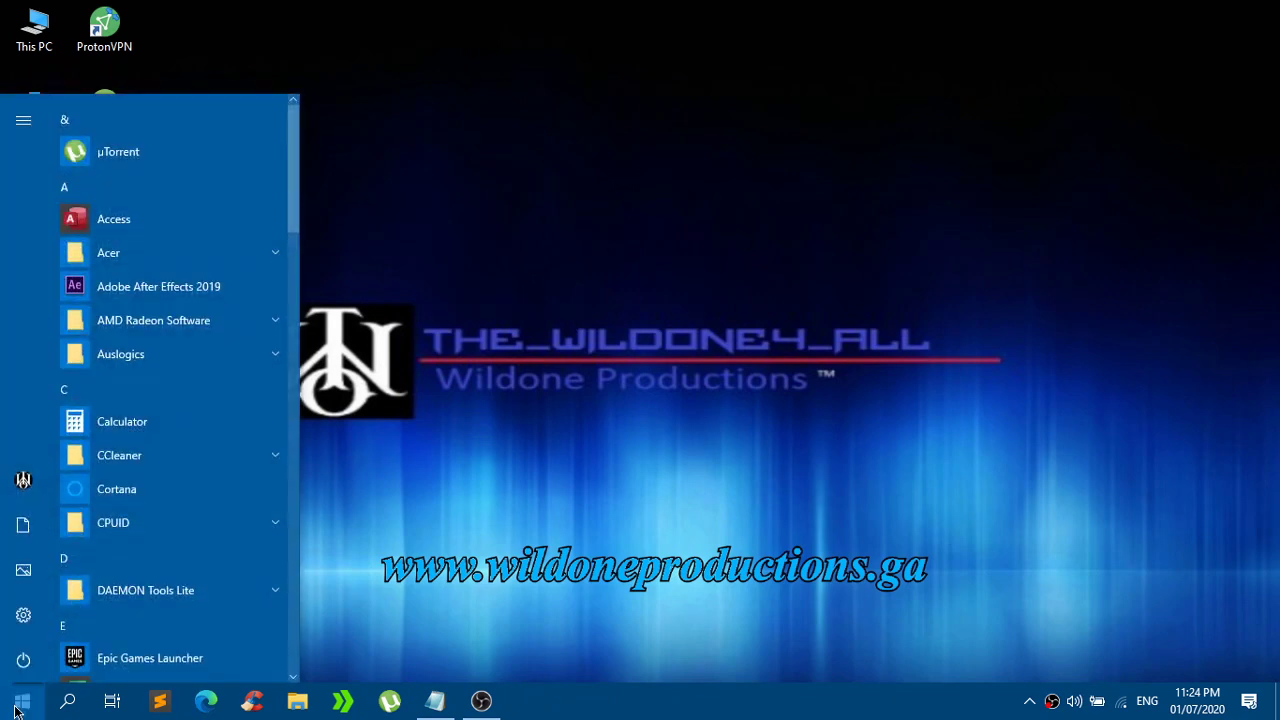
click(23, 614)
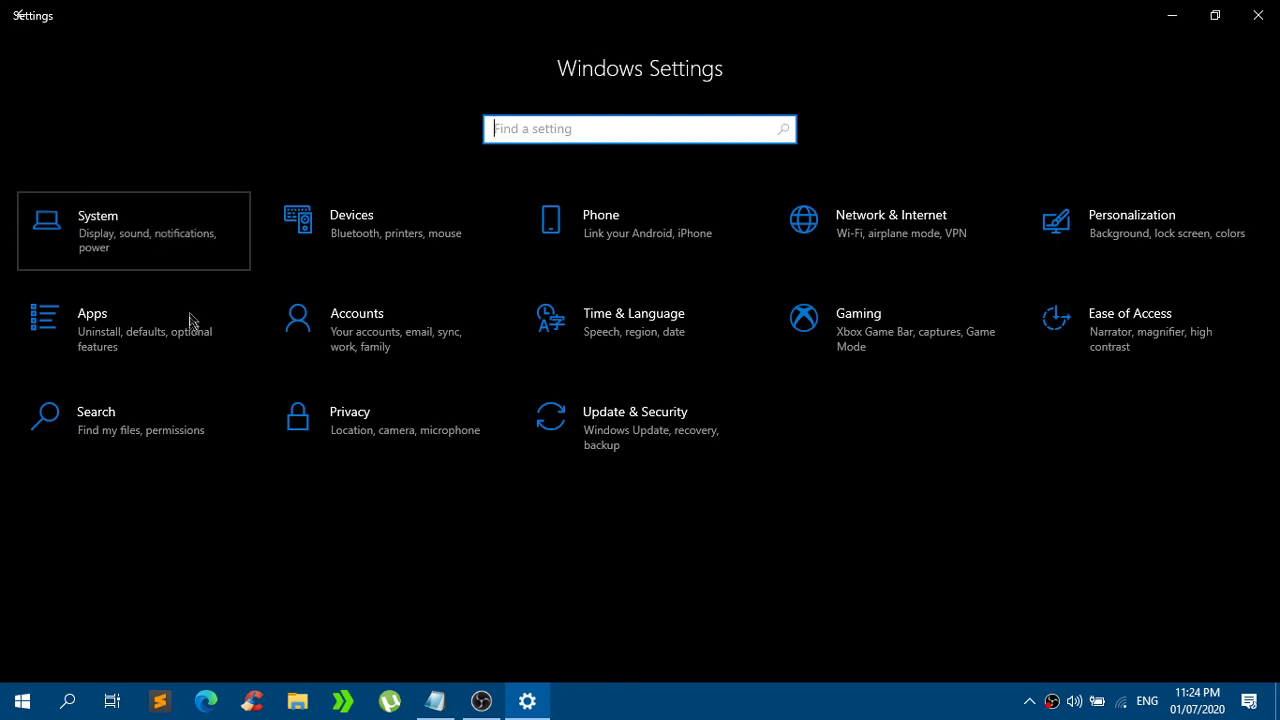
click(171, 270)
scroll(171, 273, down, 3)
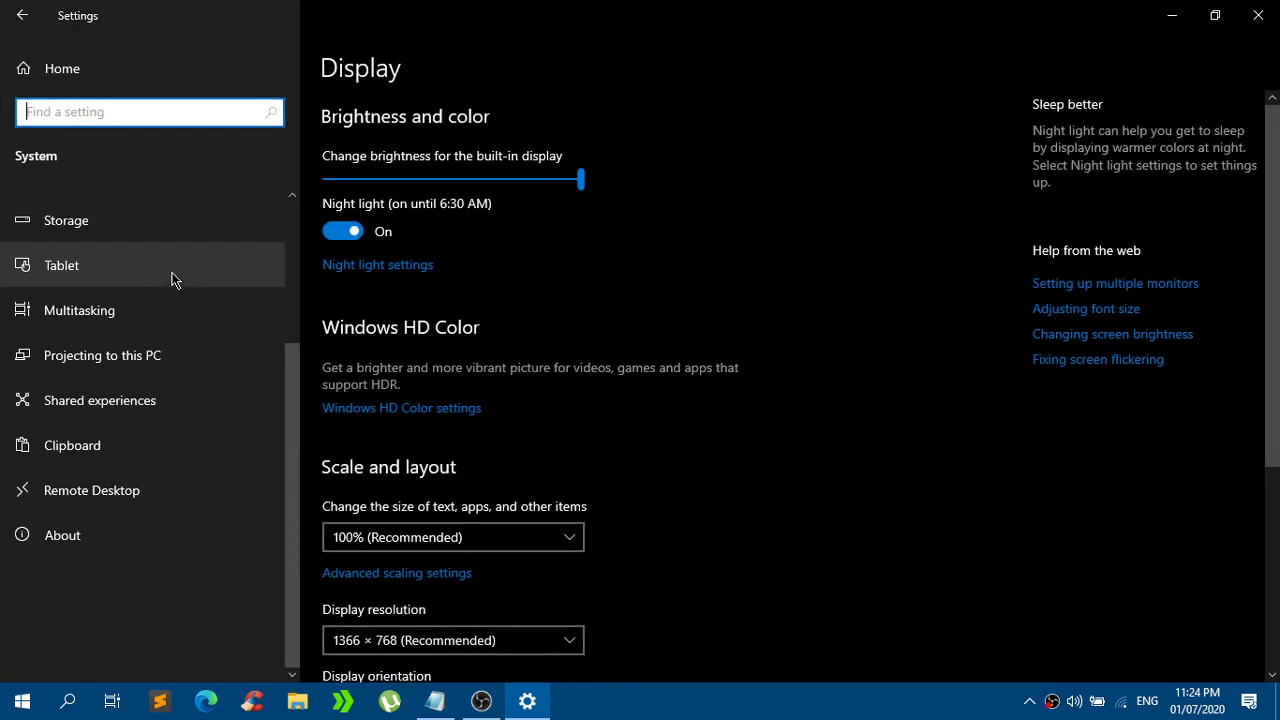
scroll(130, 420, up, 1)
click(92, 571)
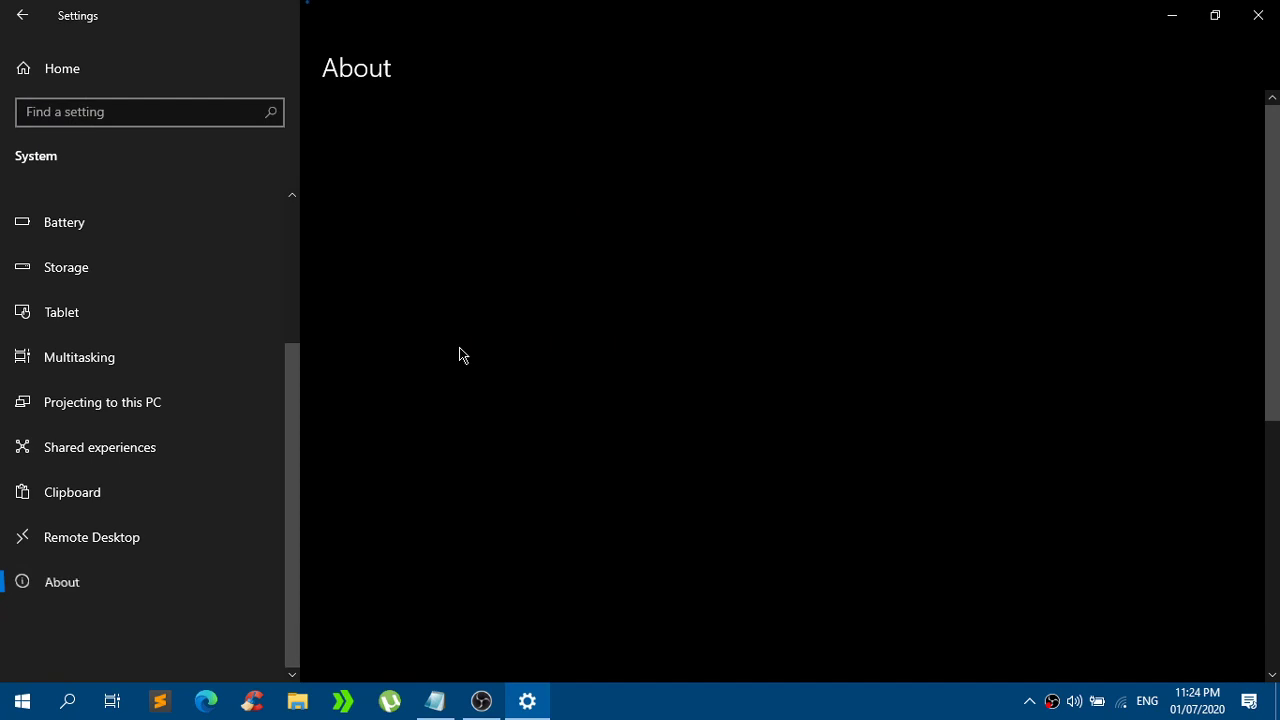
scroll(459, 347, down, 5)
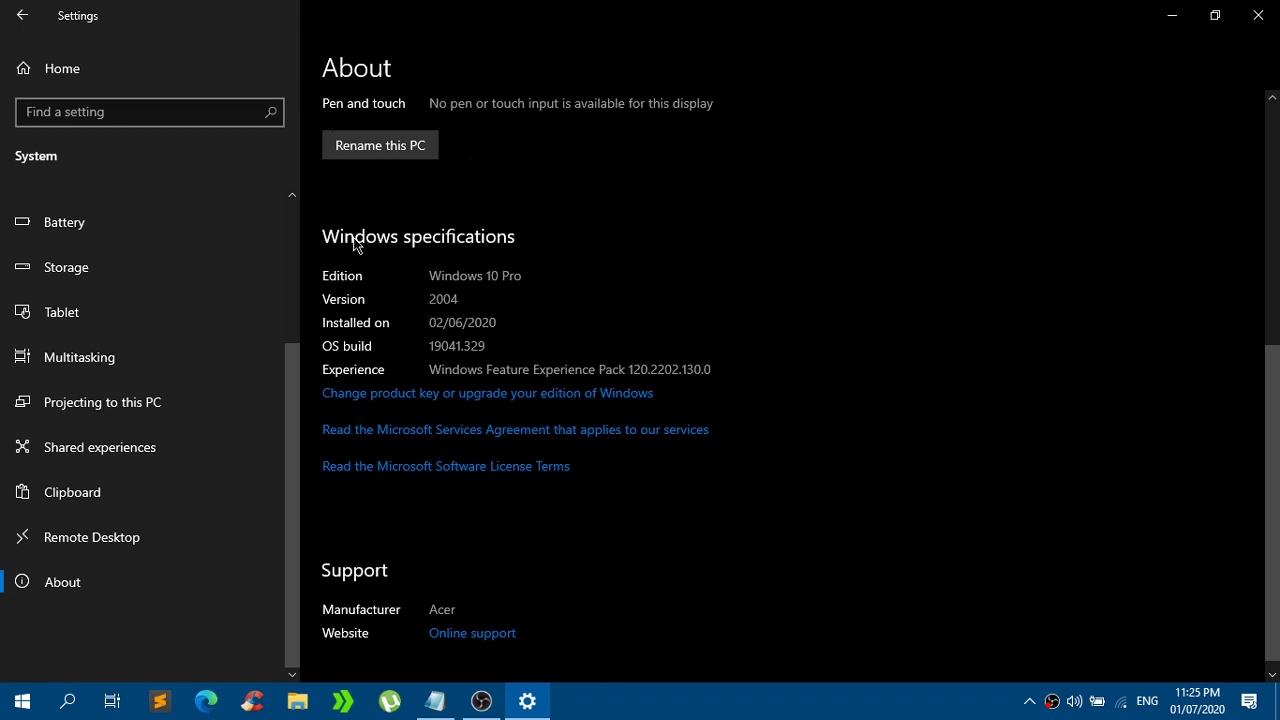
Check the Windows Update status under Update & Security, and return to the Settings home page.
click(130, 75)
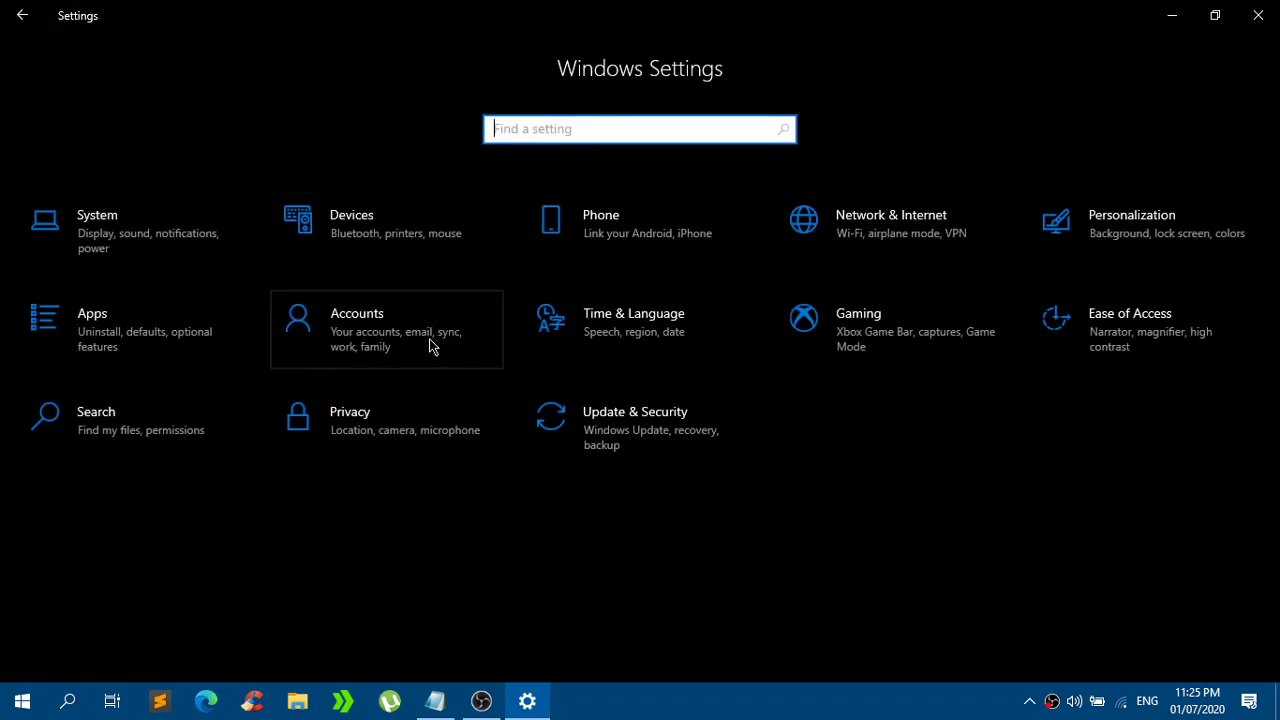
click(683, 450)
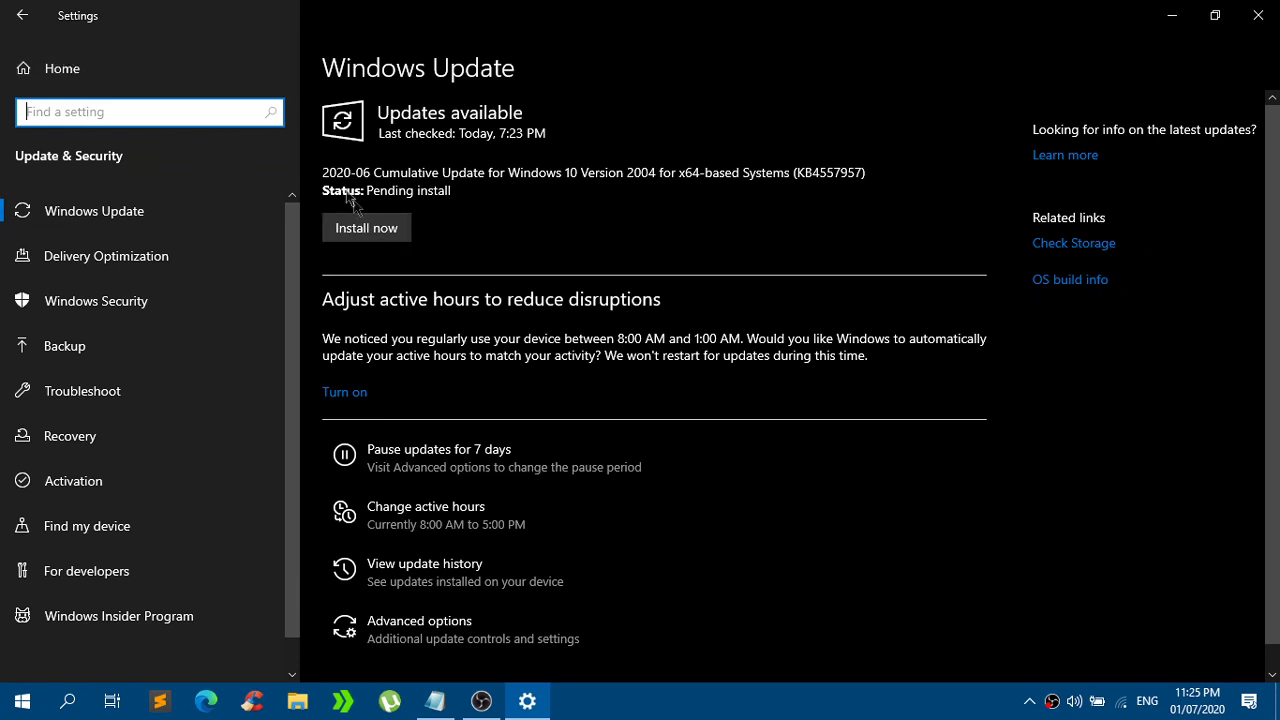
click(148, 80)
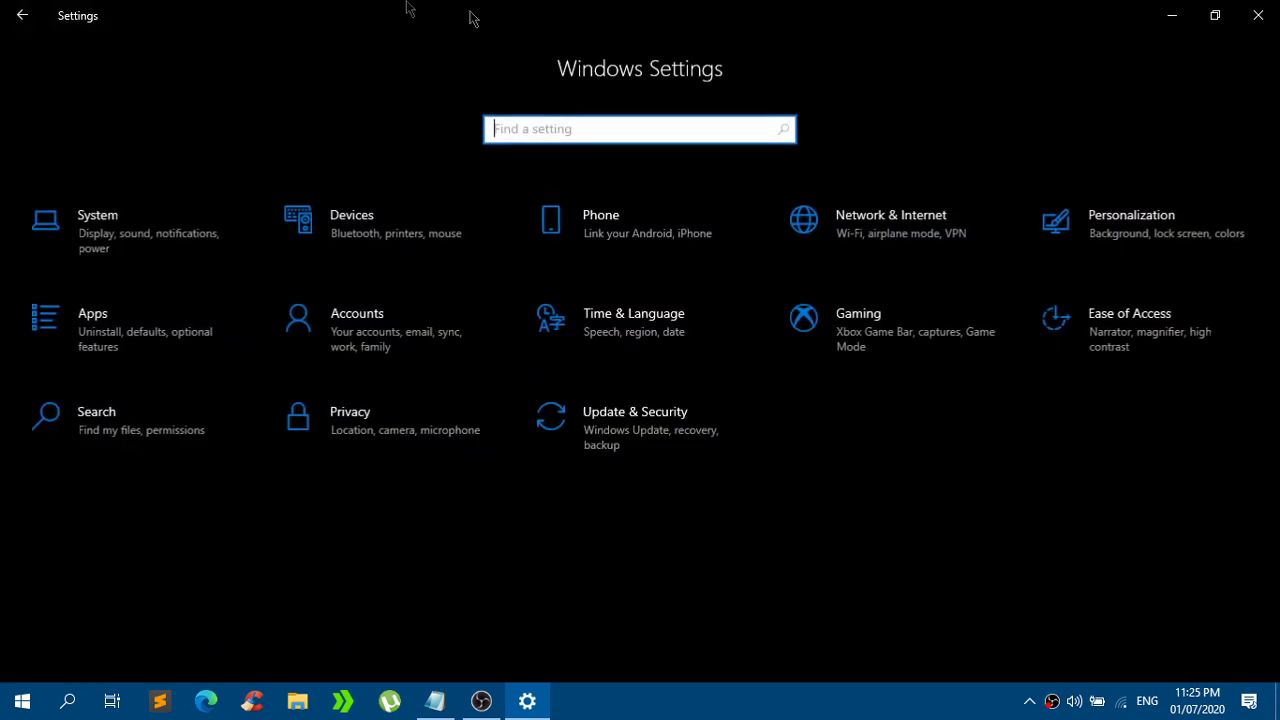
Go from the About page's Windows specifications to Activation and open the dialog for changing the product key.
click(137, 205)
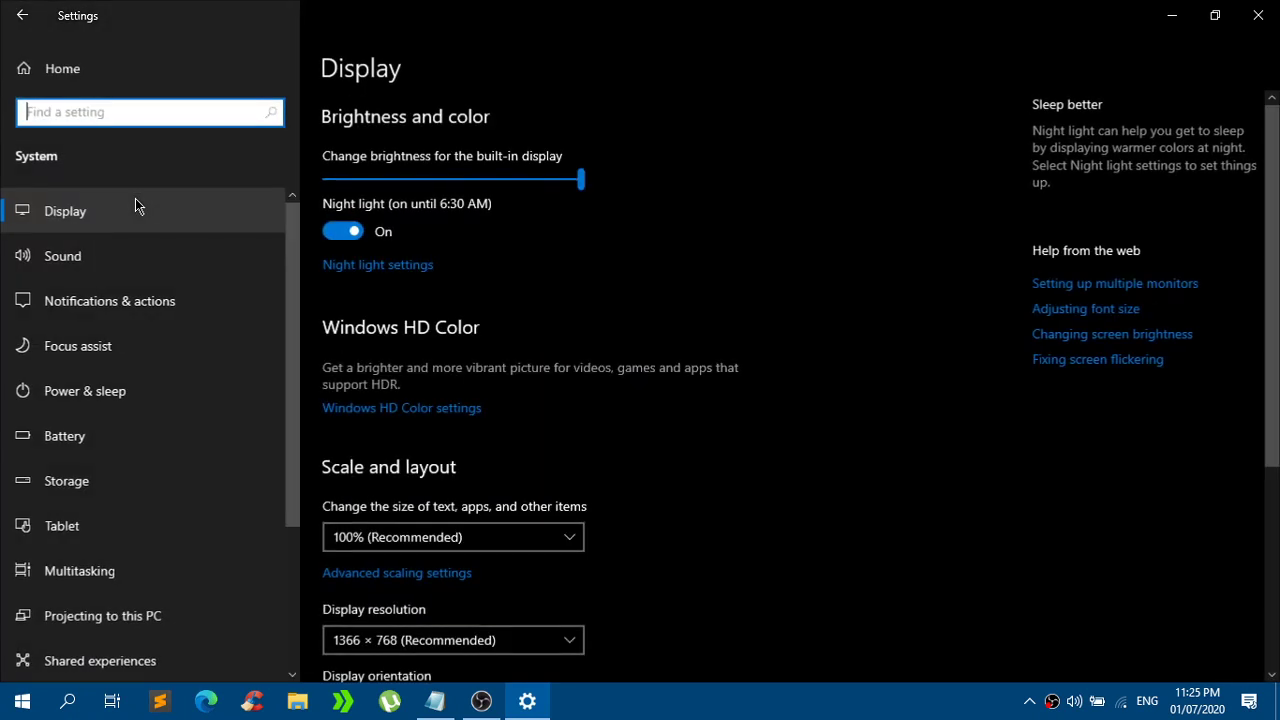
scroll(190, 290, down, 3)
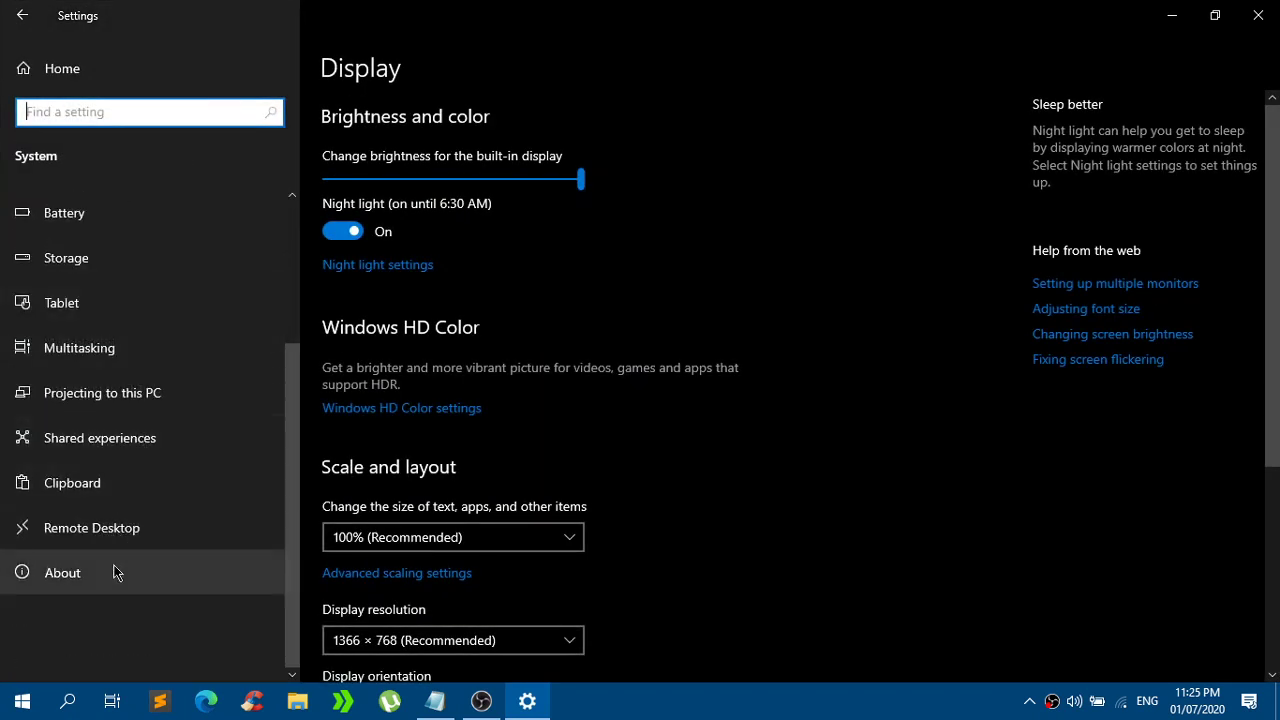
click(115, 572)
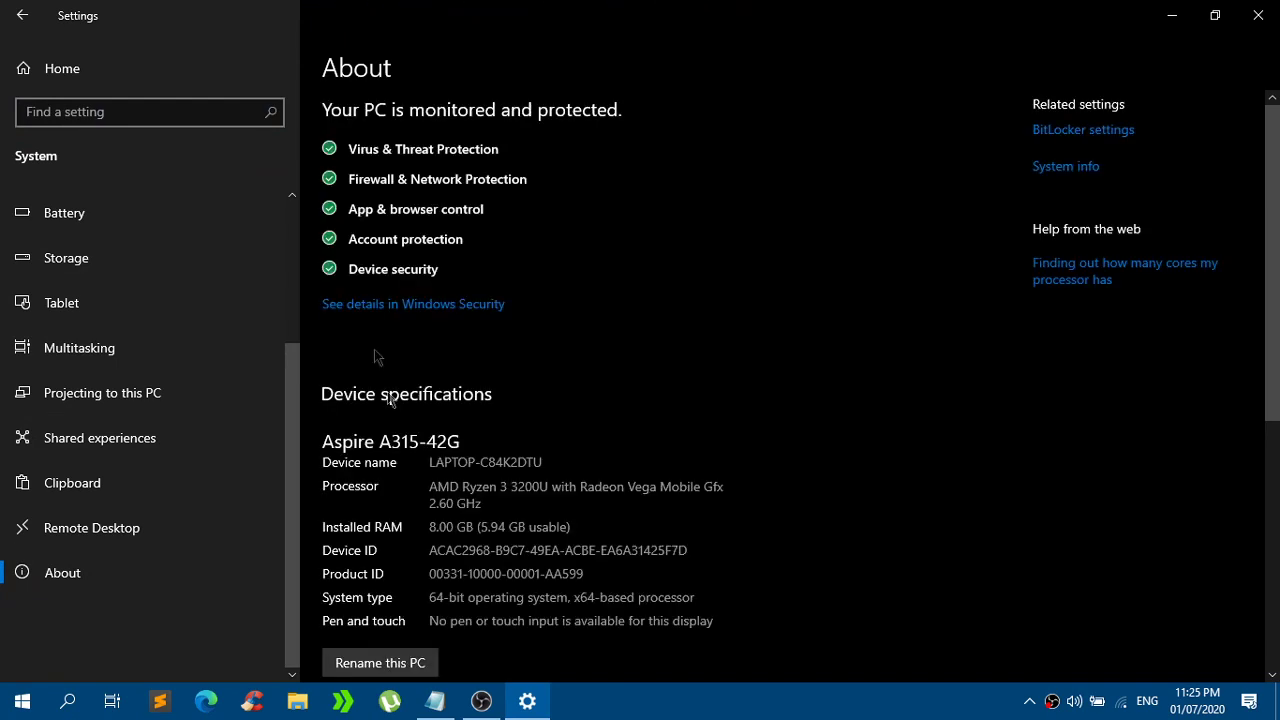
scroll(374, 356, down, 5)
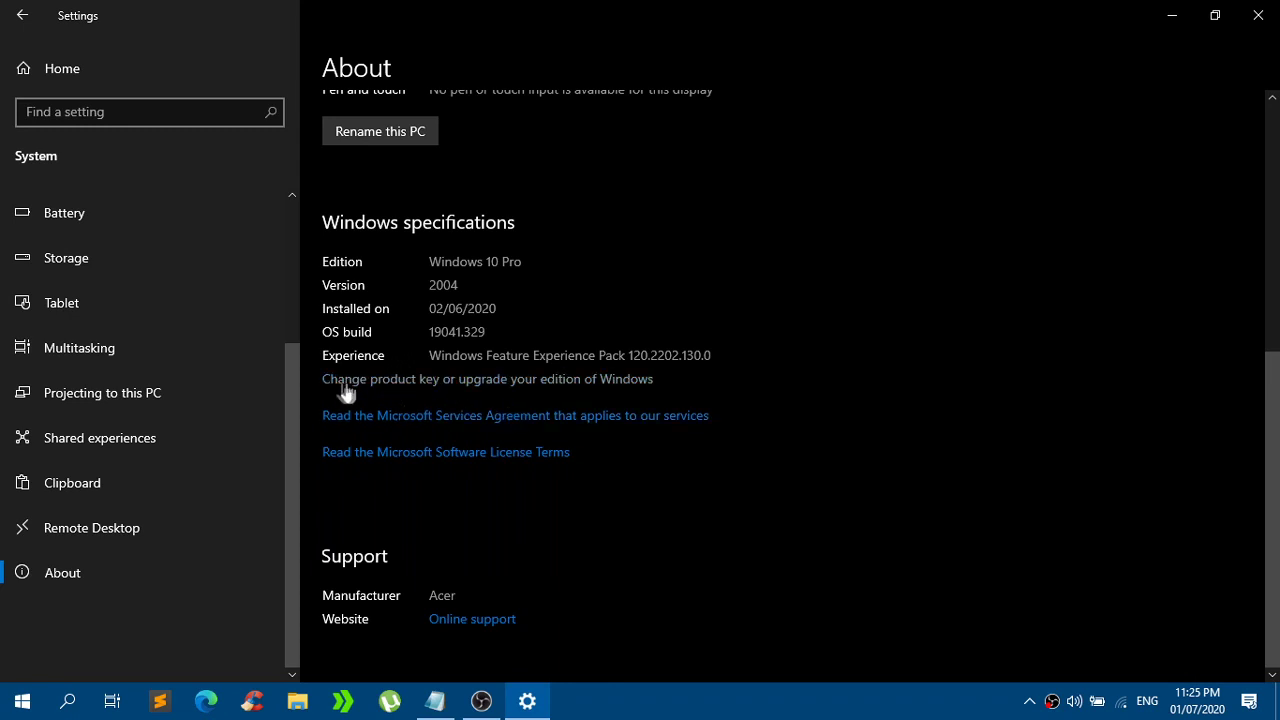
click(510, 382)
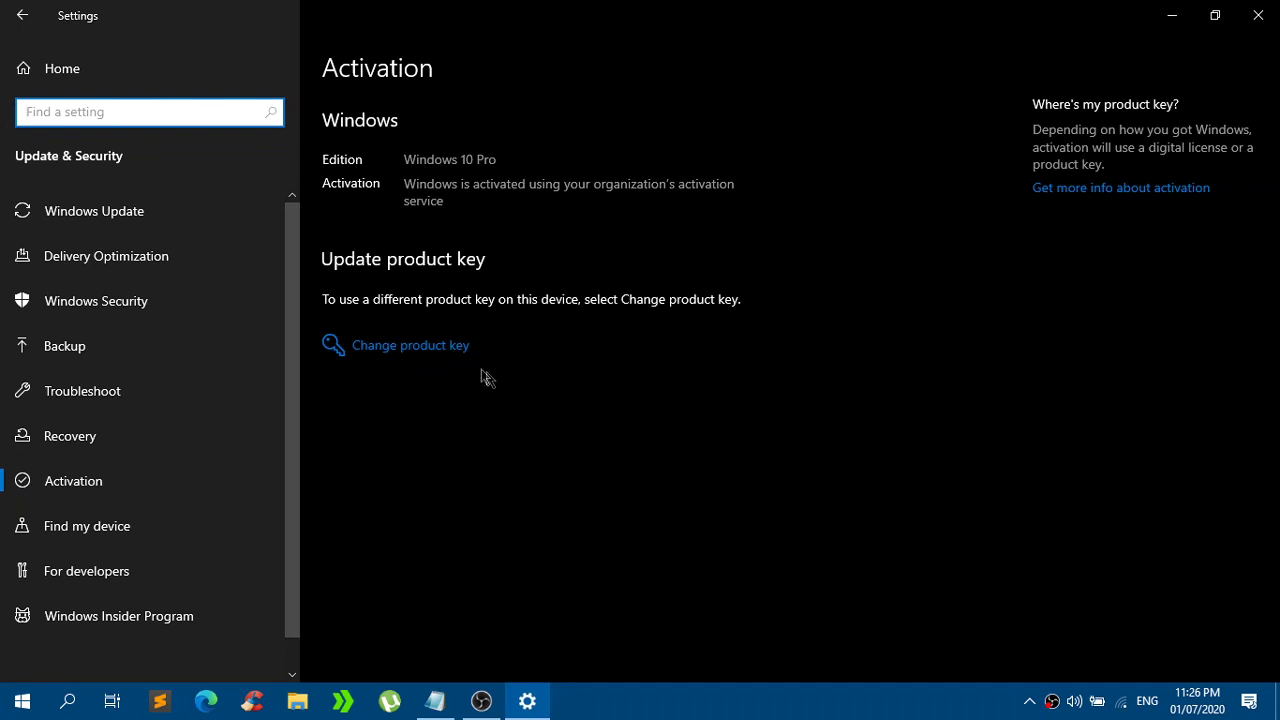
click(386, 358)
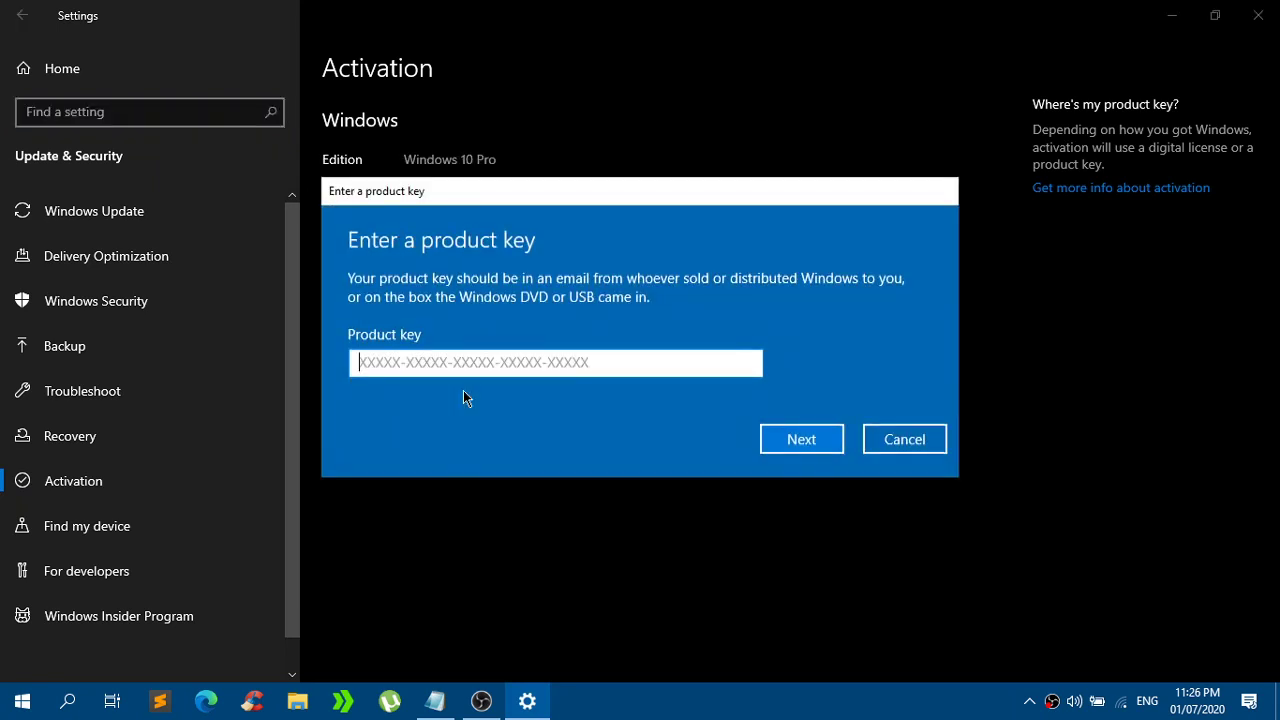
Bring up Keys.txt in Notepad, move its window aside and highlight the Windows 10 Pro product key.
click(435, 701)
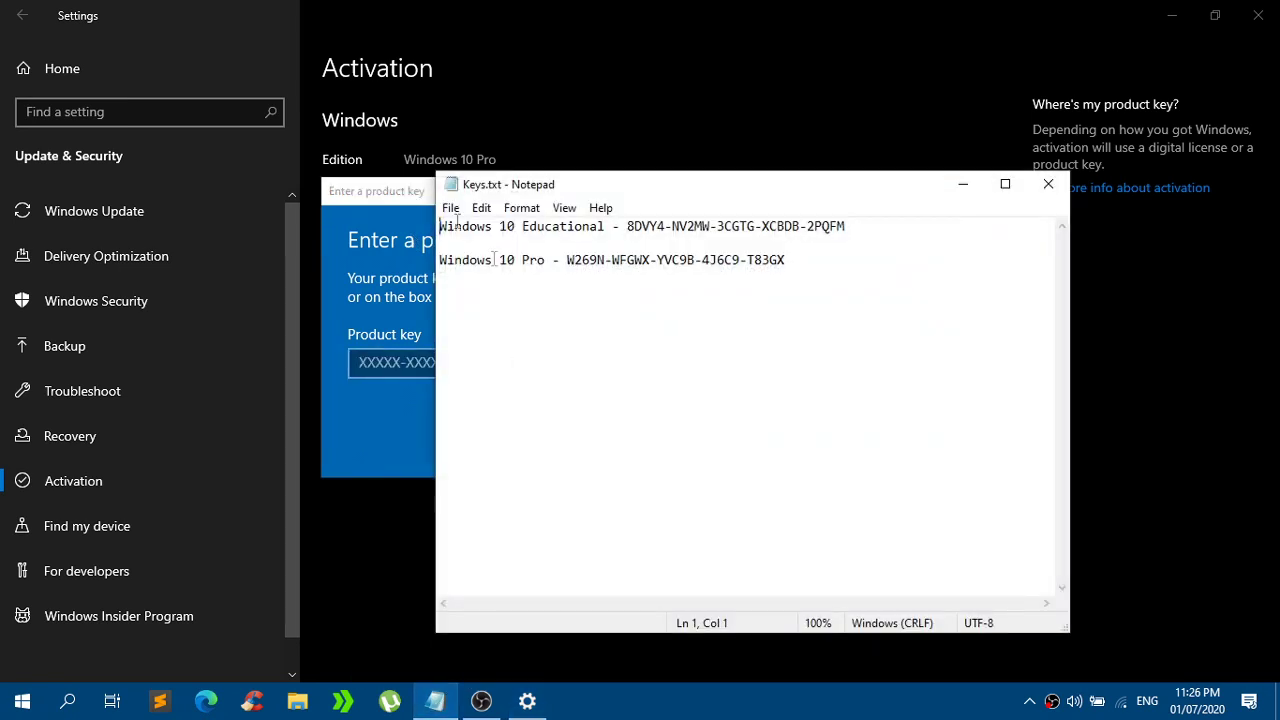
drag(582, 186, 767, 160)
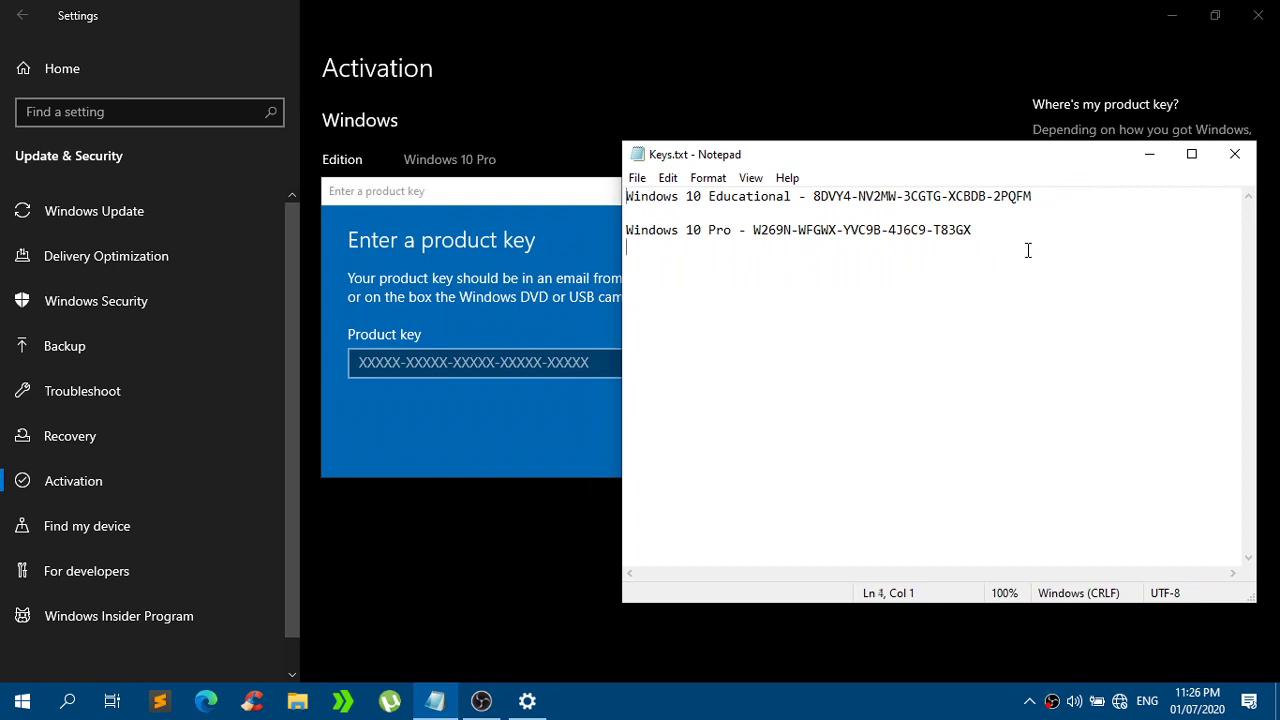
drag(1026, 249, 748, 231)
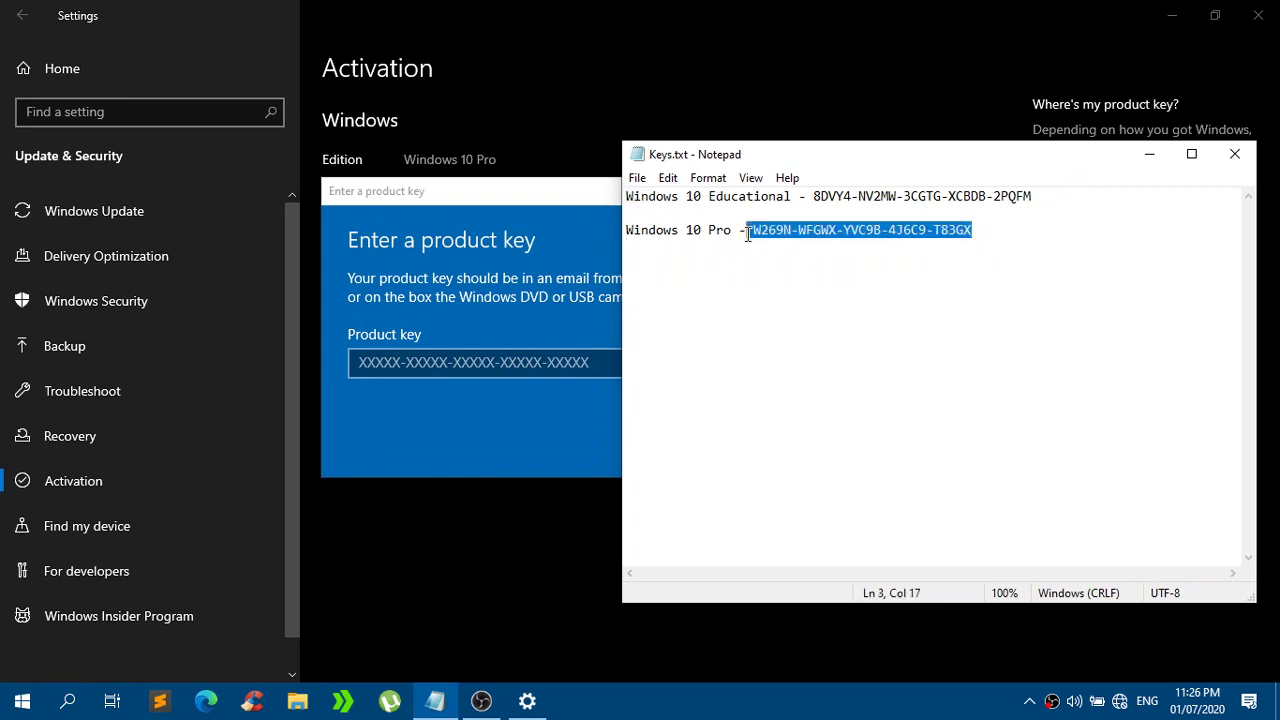
click(814, 241)
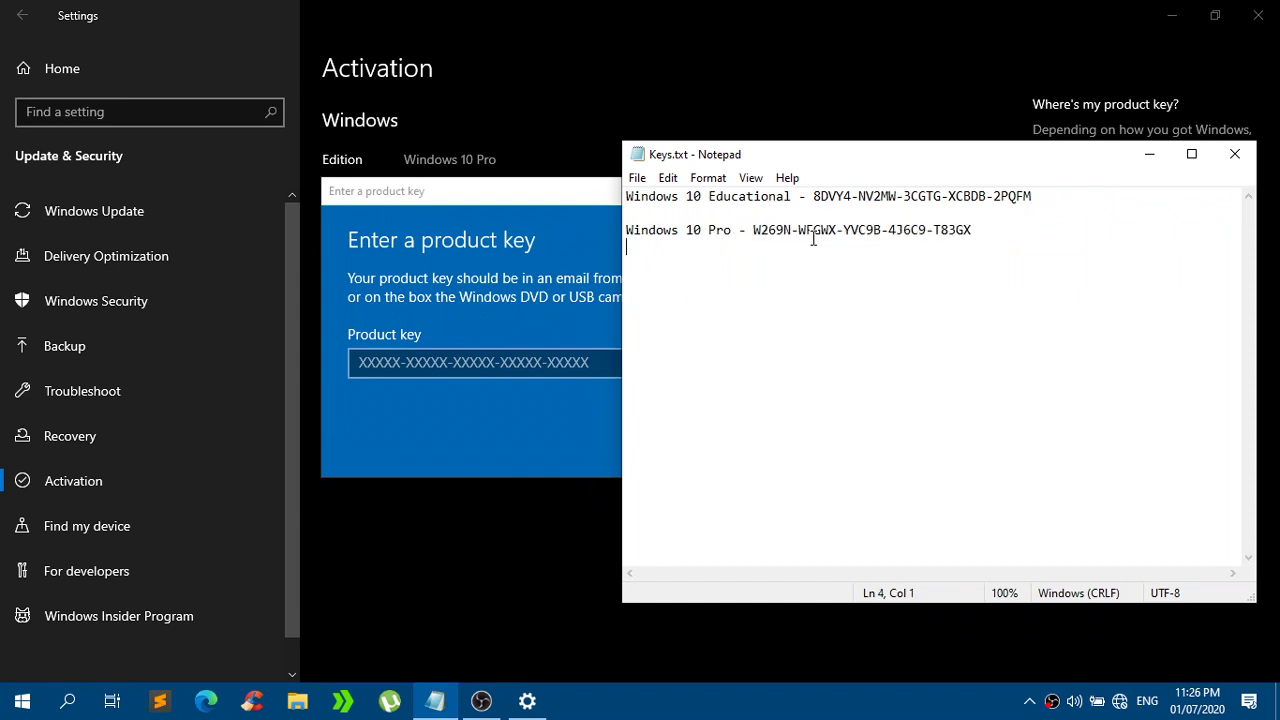
drag(1026, 249, 743, 230)
click(505, 300)
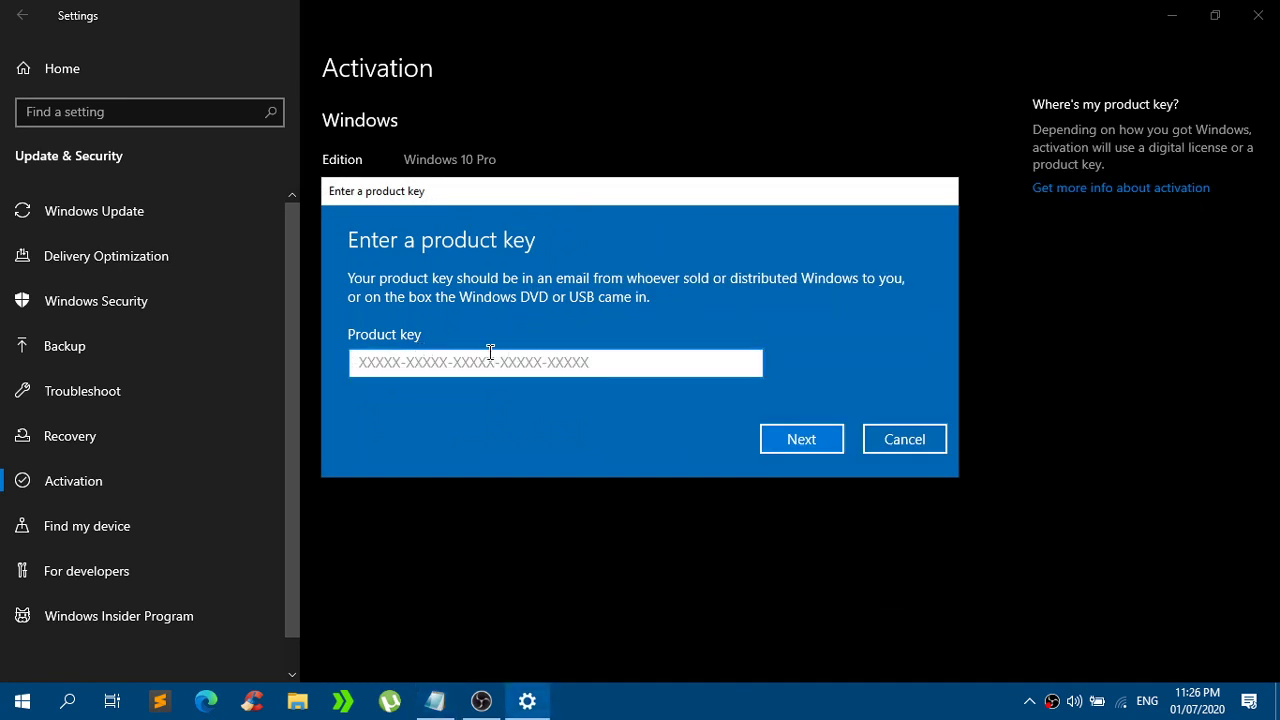
click(435, 700)
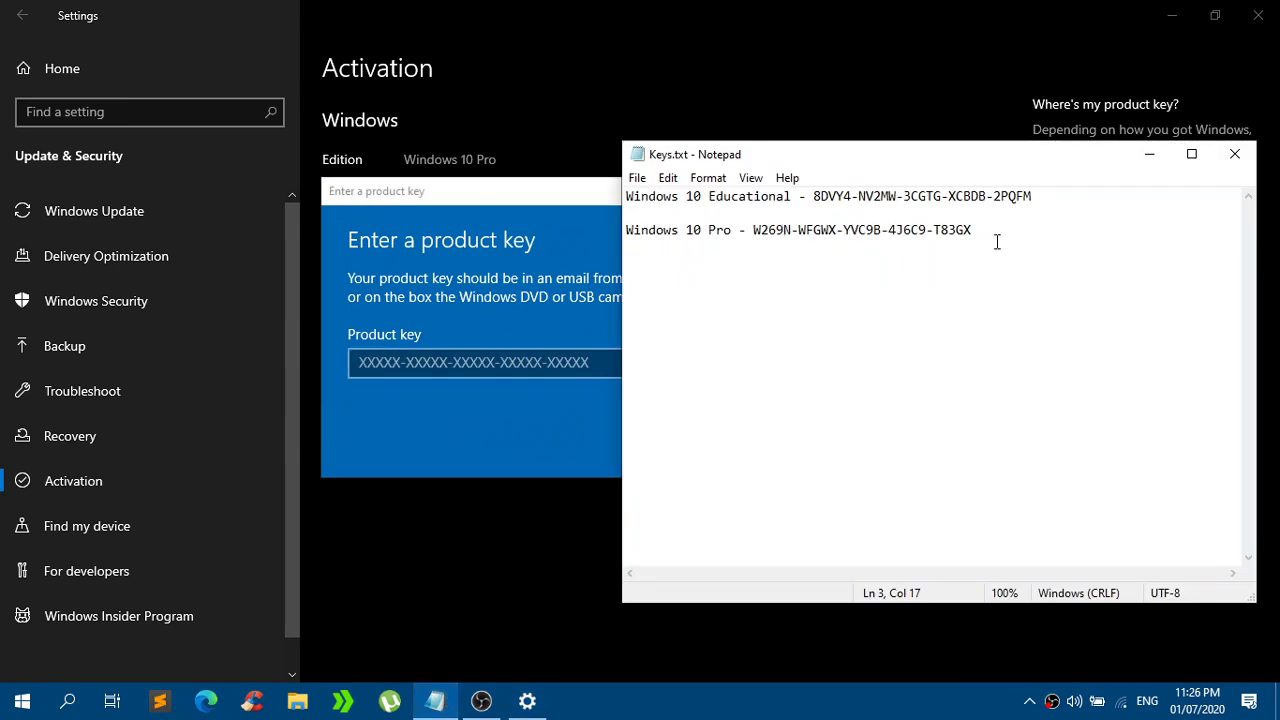
click(460, 317)
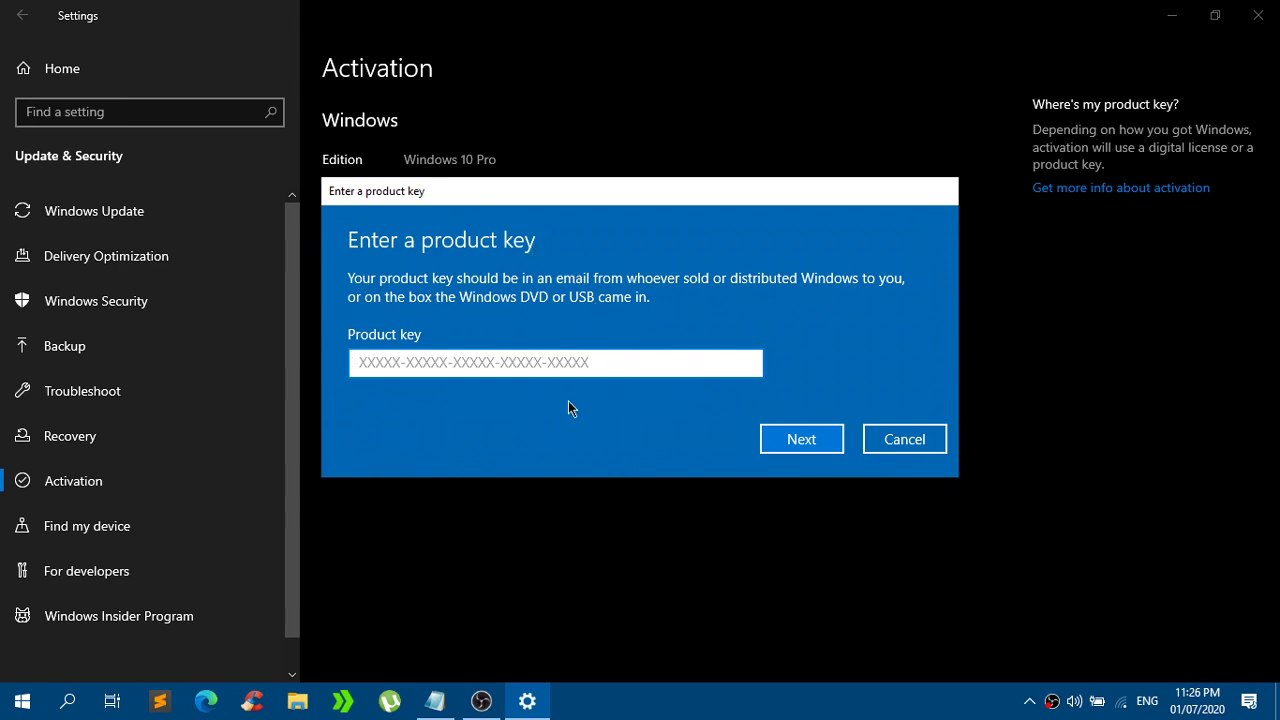
Switch to Keys.txt in Notepad and highlight the Windows 10 Educational product key.
mouse_move(437, 700)
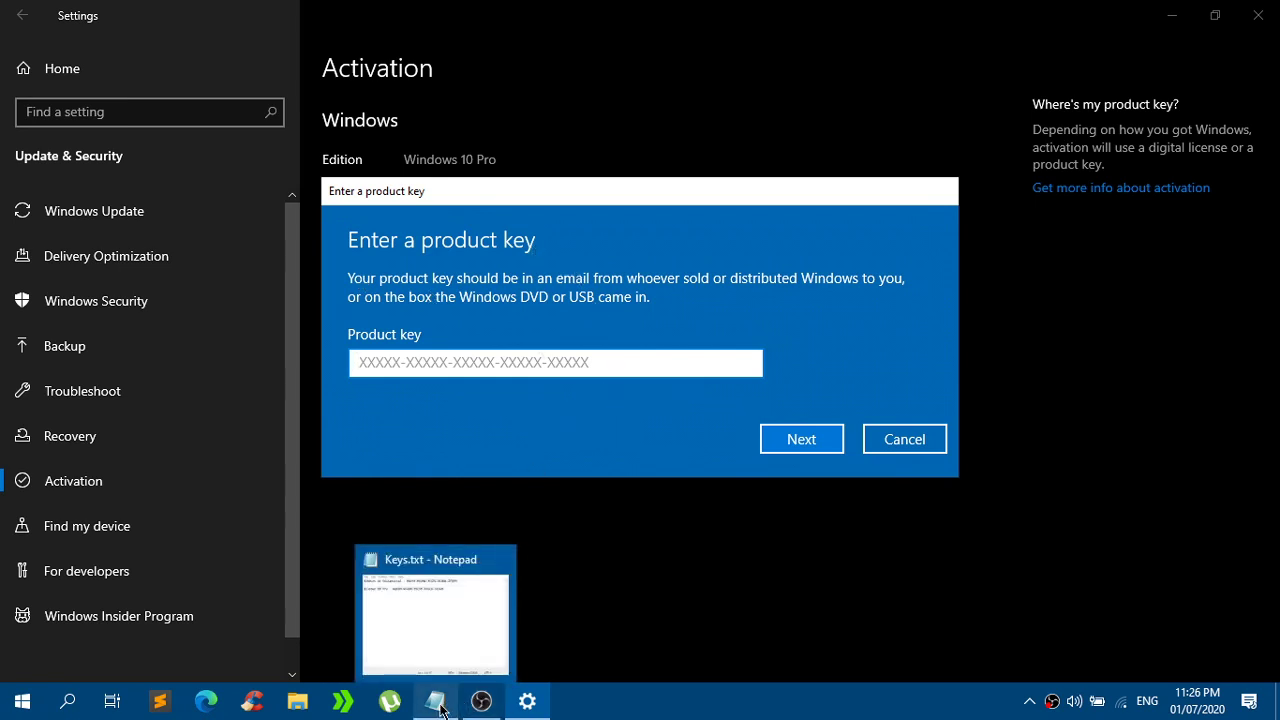
click(452, 678)
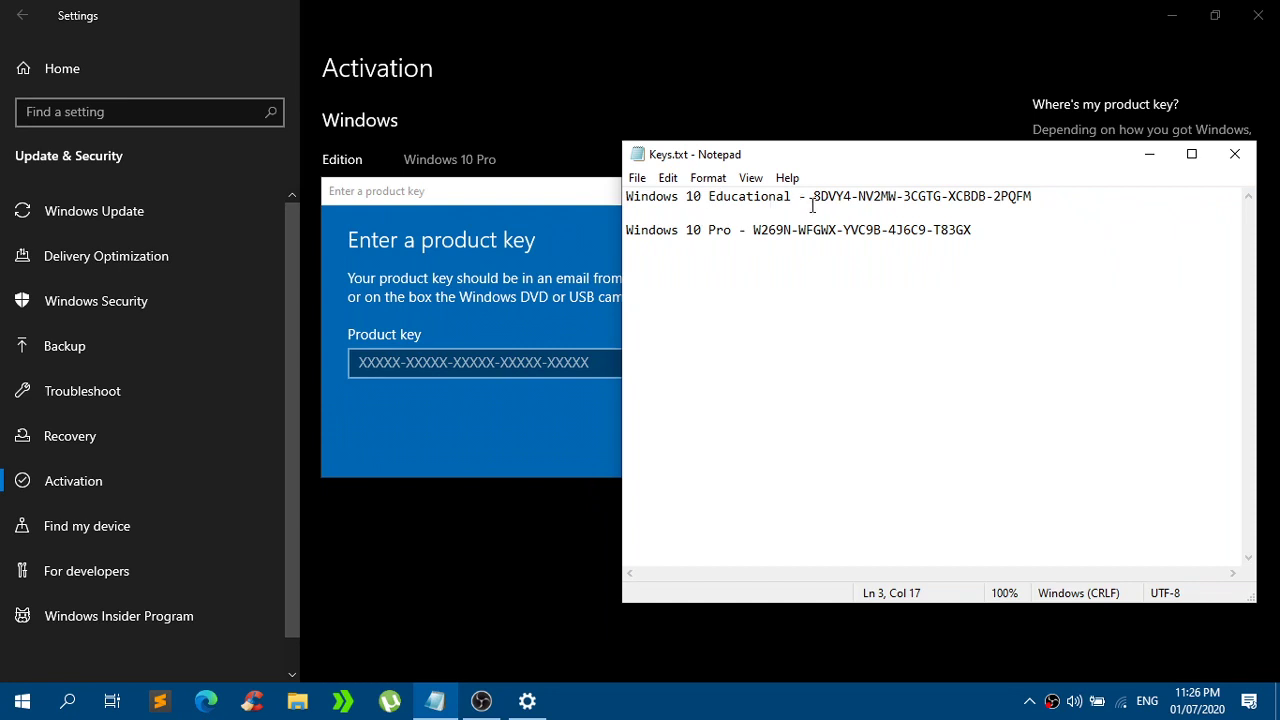
drag(1032, 196, 805, 193)
click(562, 283)
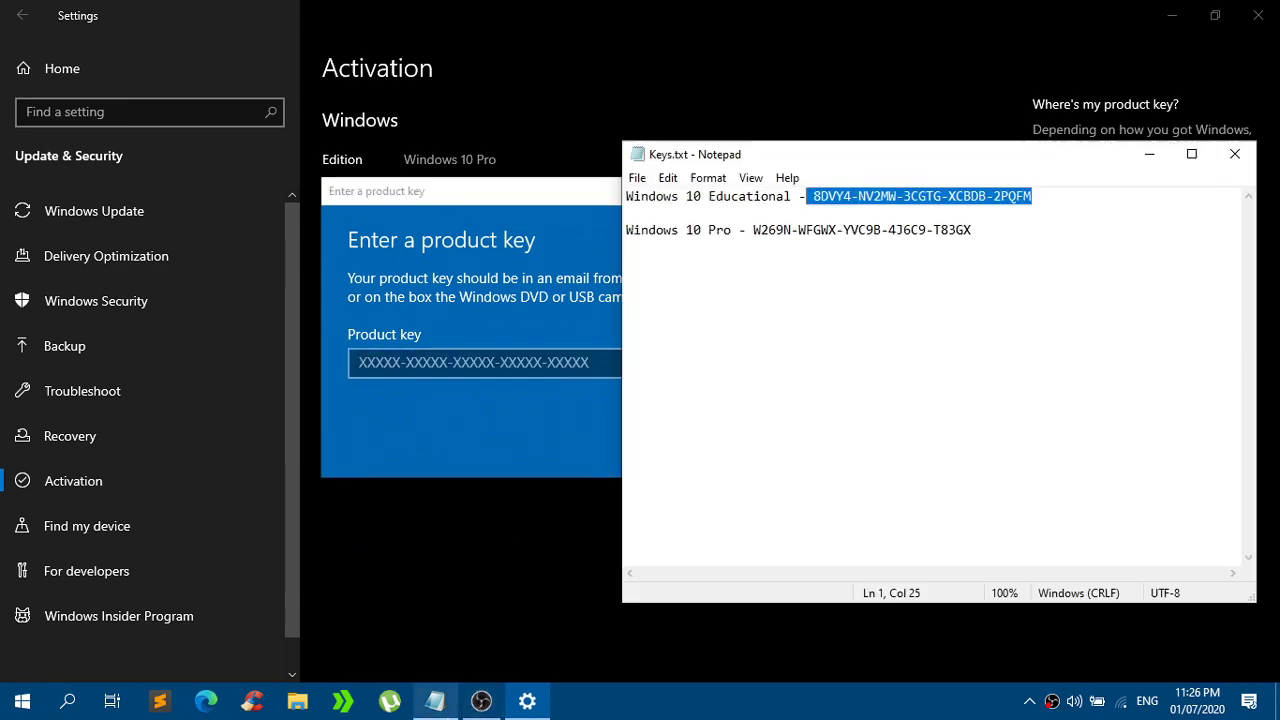
click(435, 701)
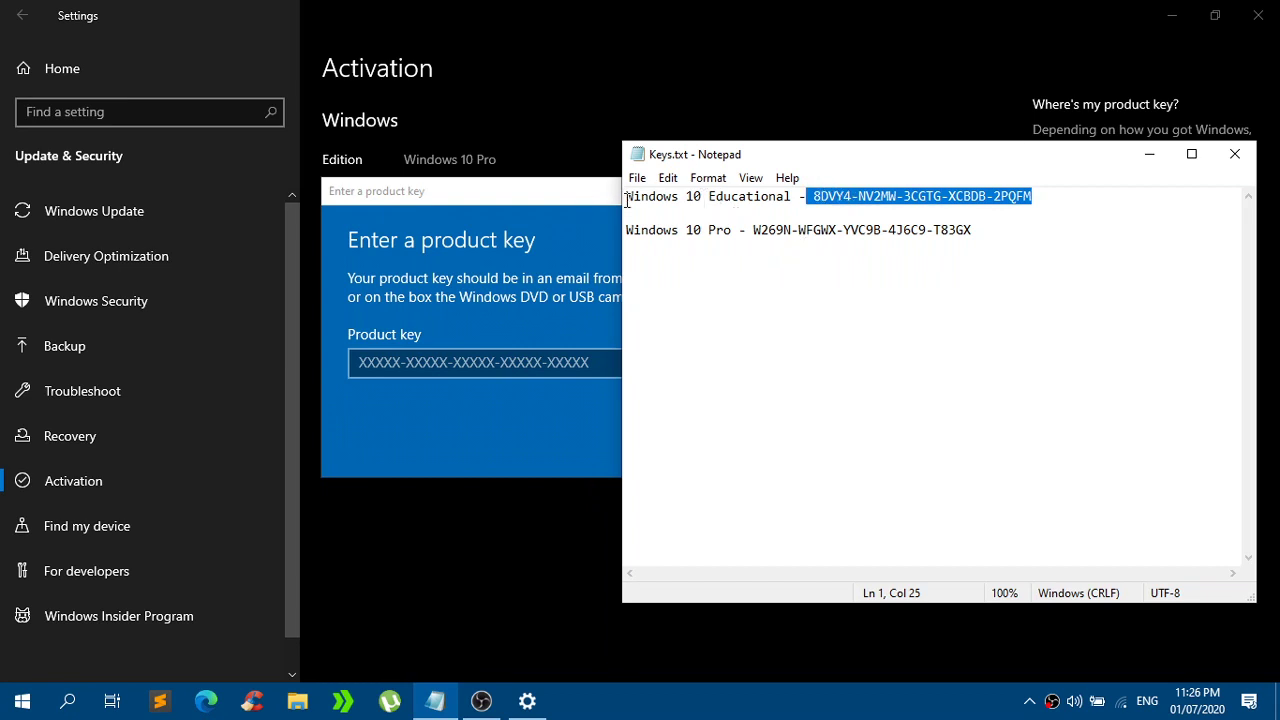
click(814, 197)
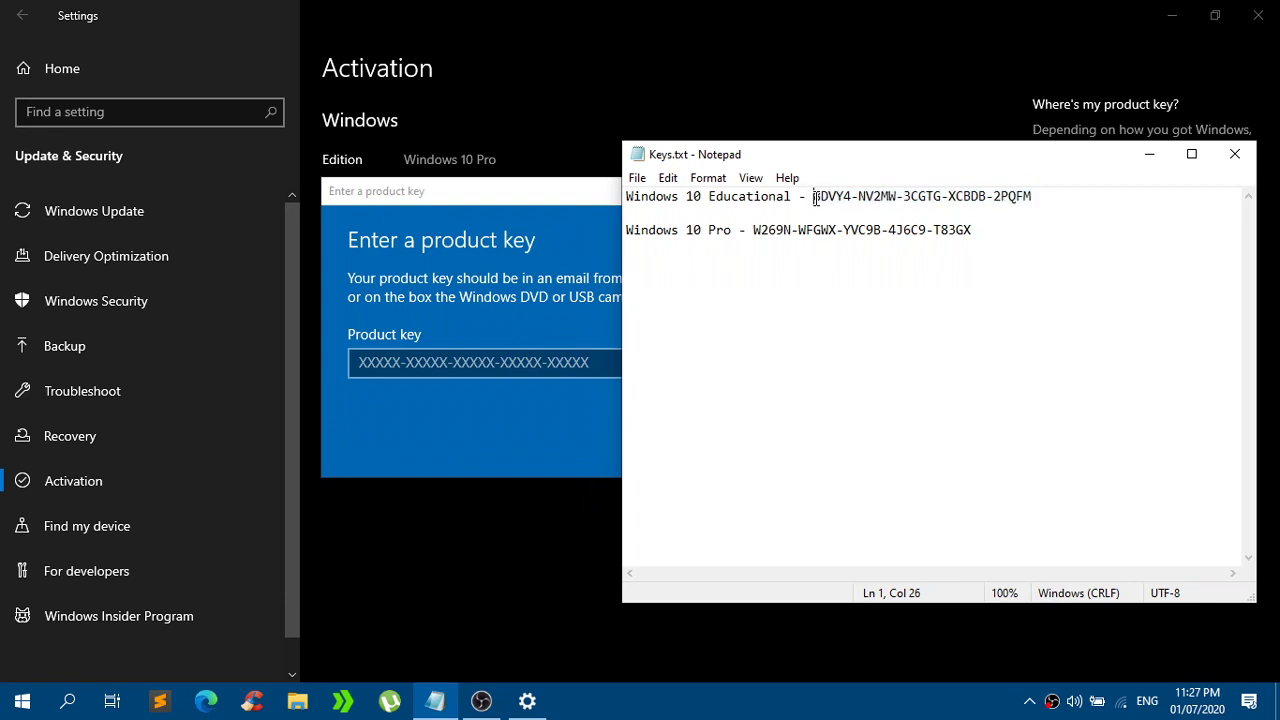
click(427, 92)
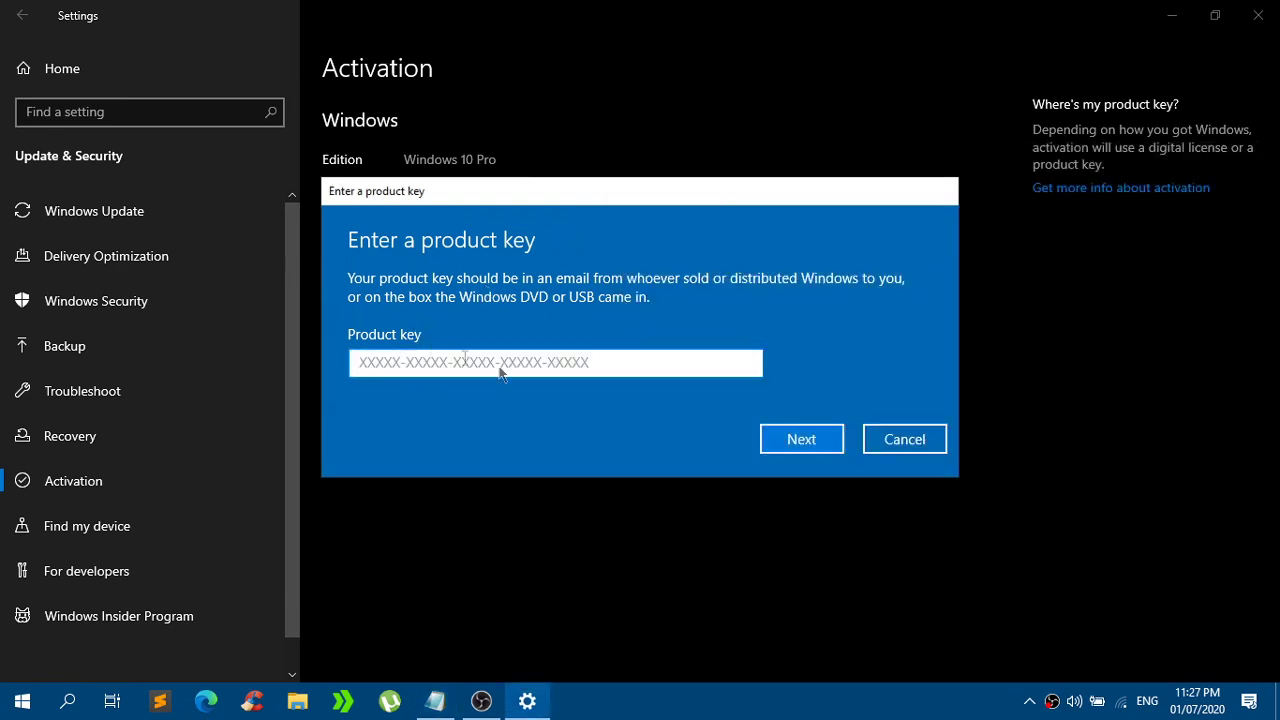
Submit the Windows 10 Pro product key copied from Keys.txt in the product key dialog, and cancel the activation prompt.
click(435, 701)
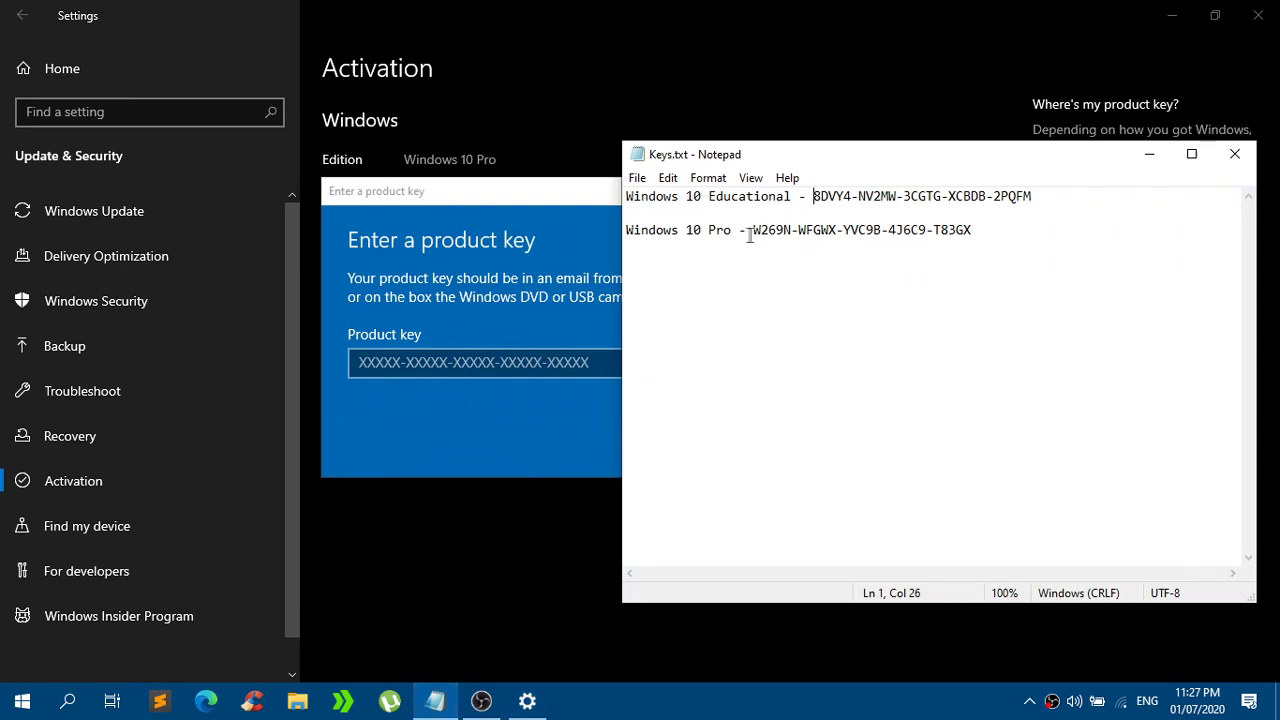
drag(752, 232, 980, 228)
key(ctrl+c)
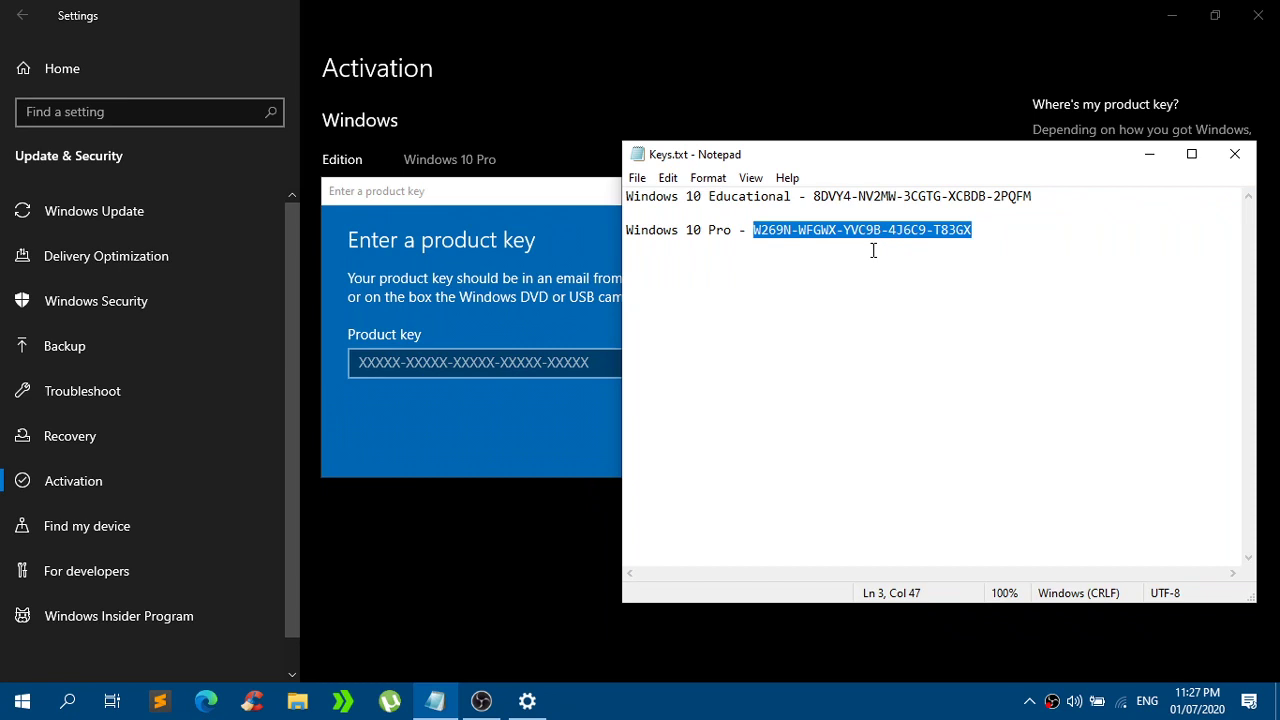
click(465, 363)
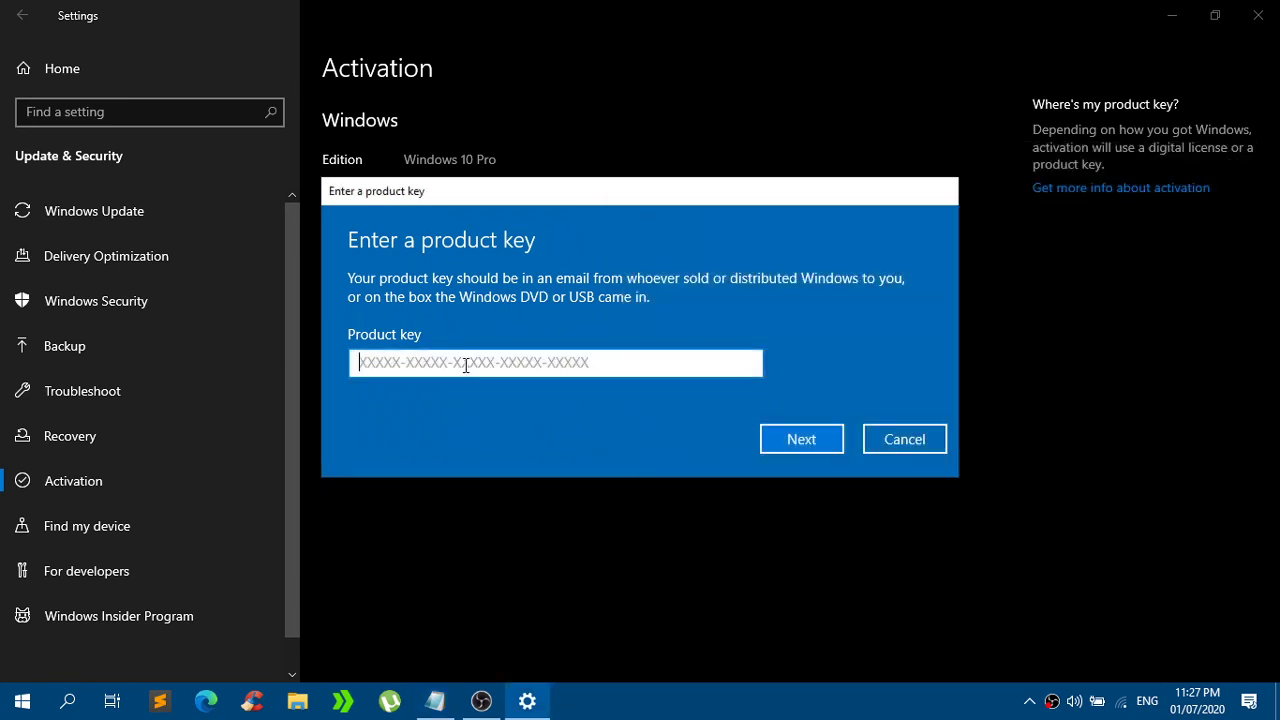
key(ctrl+v)
click(796, 455)
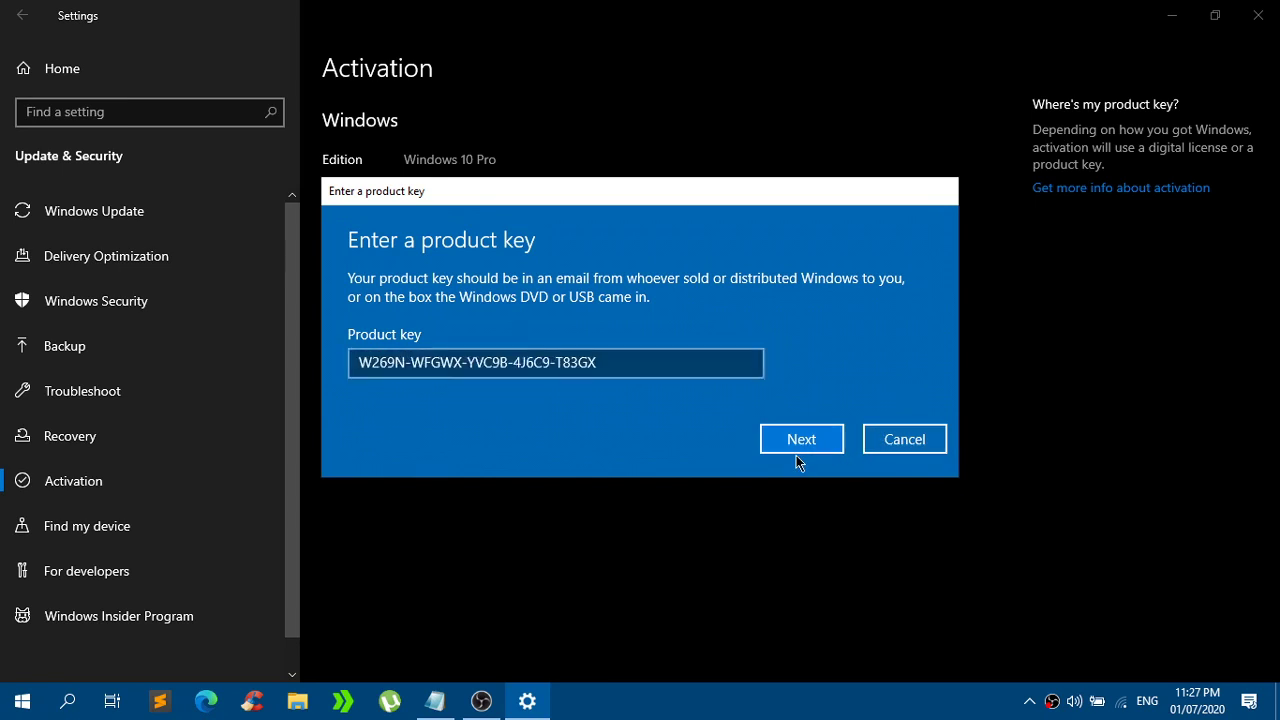
click(796, 455)
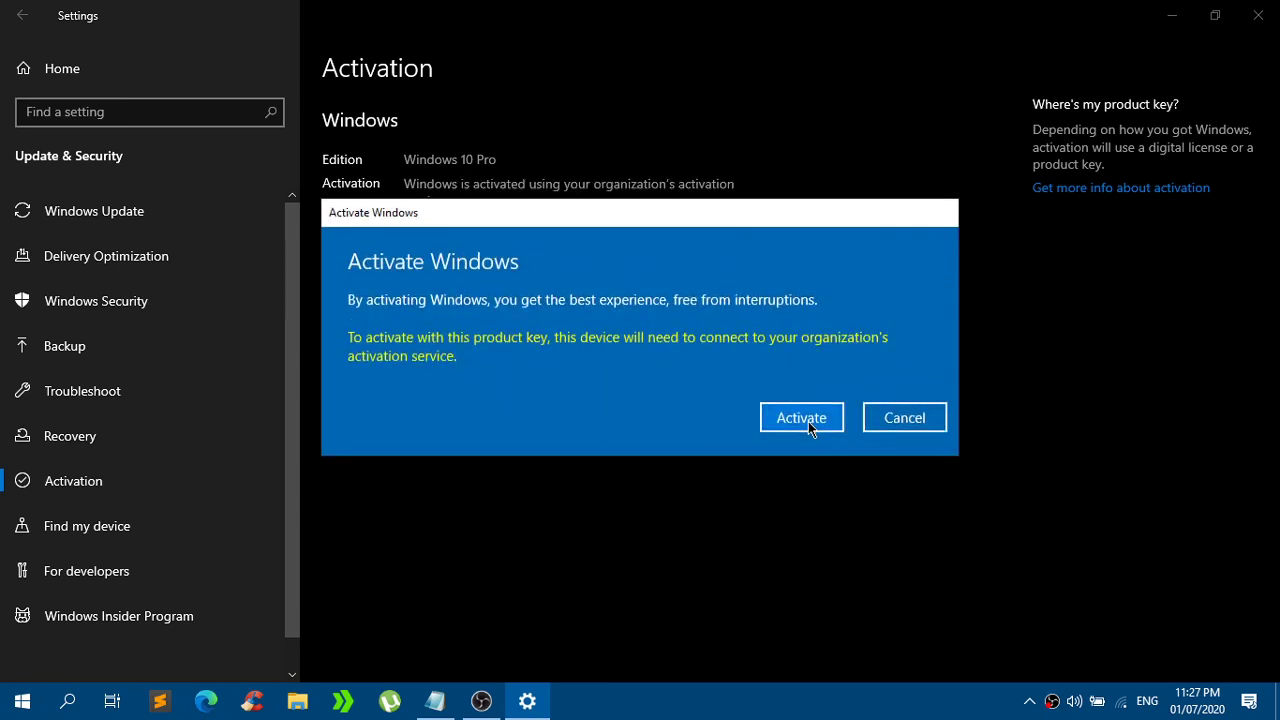
click(891, 430)
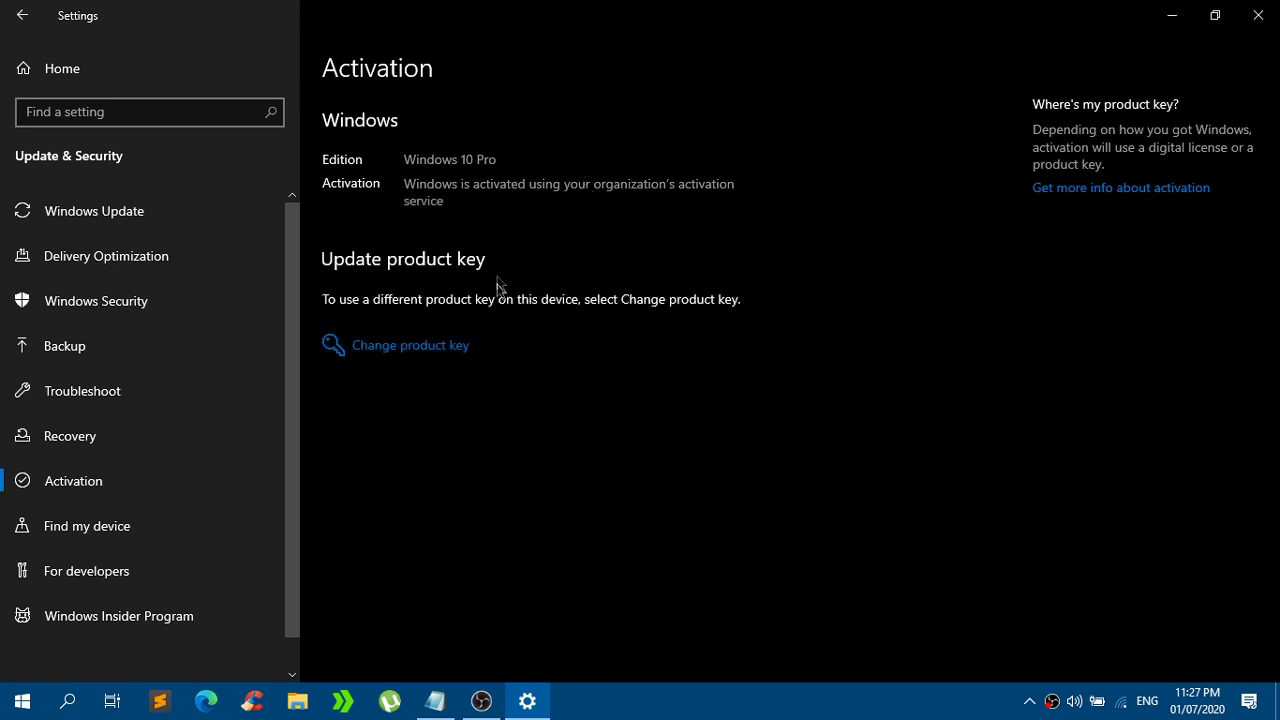
Close the Settings window and the Keys.txt file in Notepad to return to the desktop.
click(1260, 12)
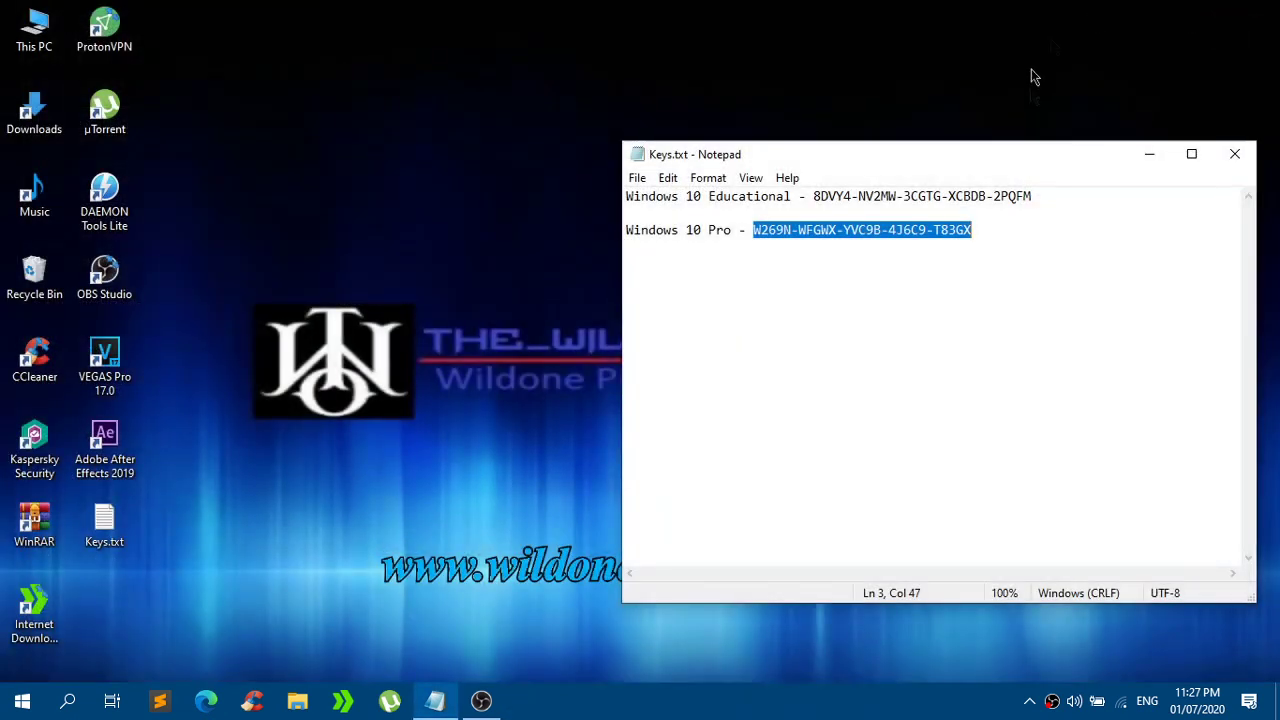
click(1208, 155)
click(1256, 10)
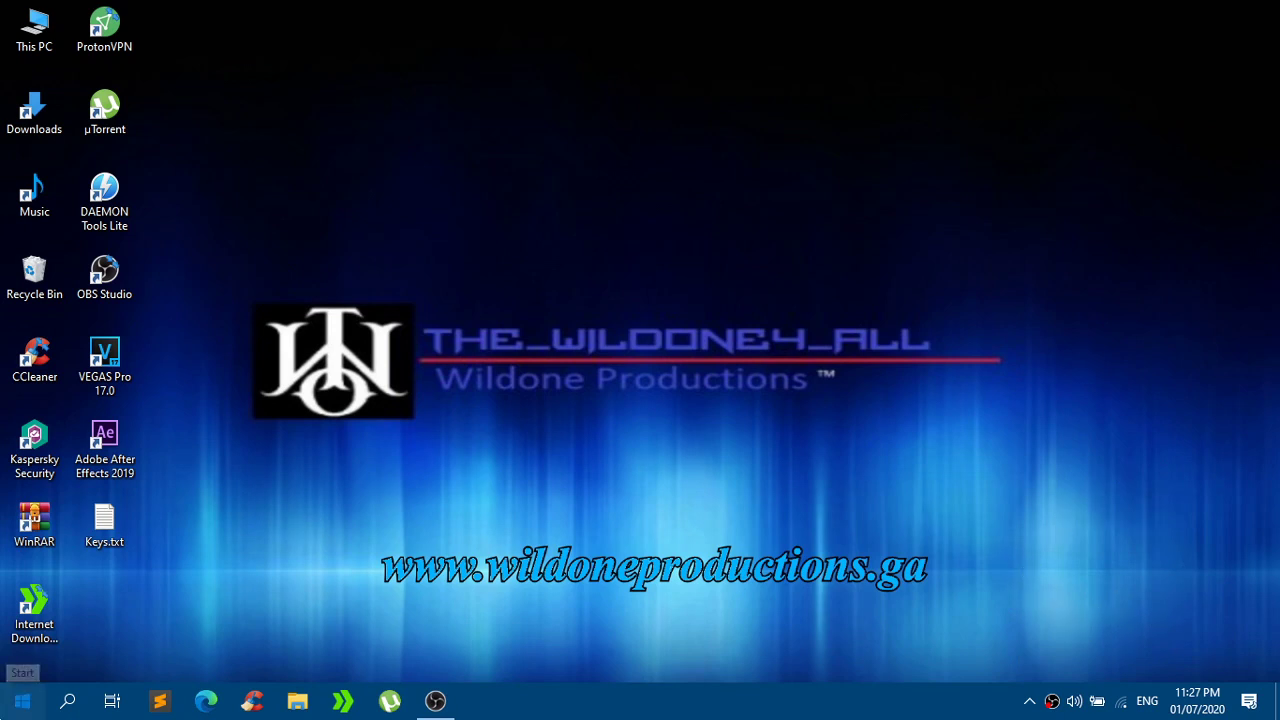
click(22, 701)
click(20, 614)
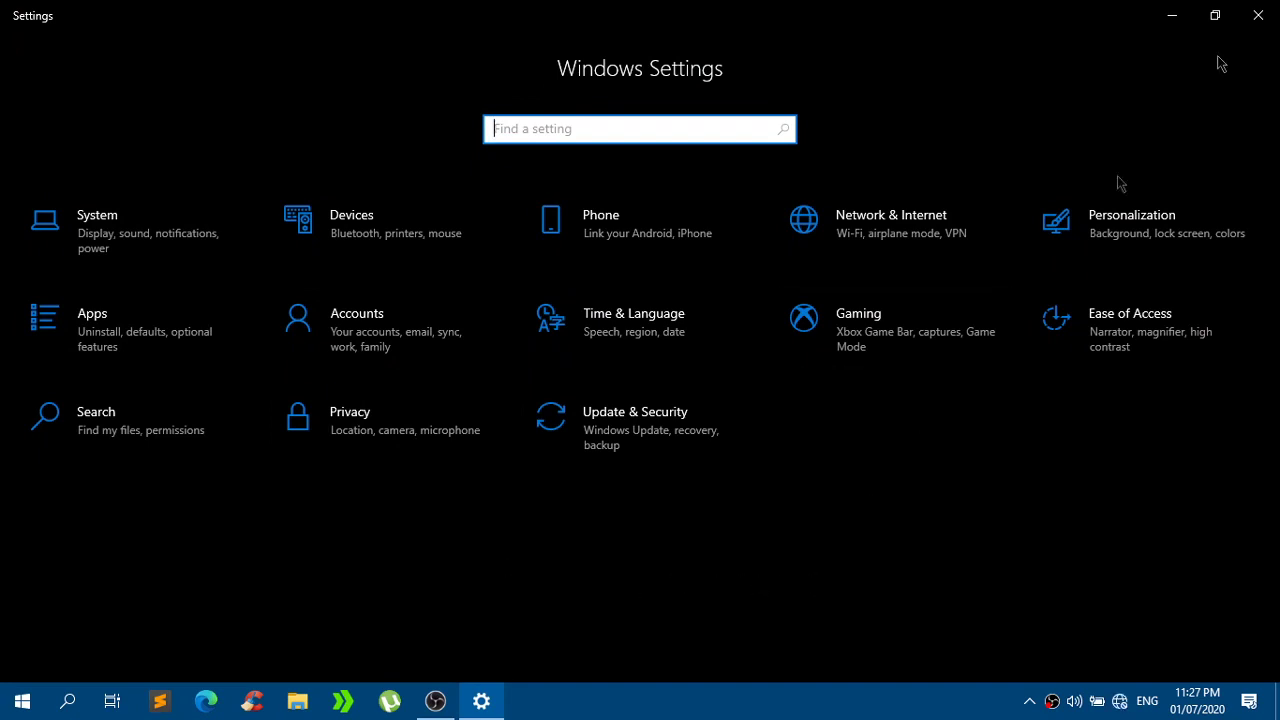
click(1258, 15)
right_click(618, 220)
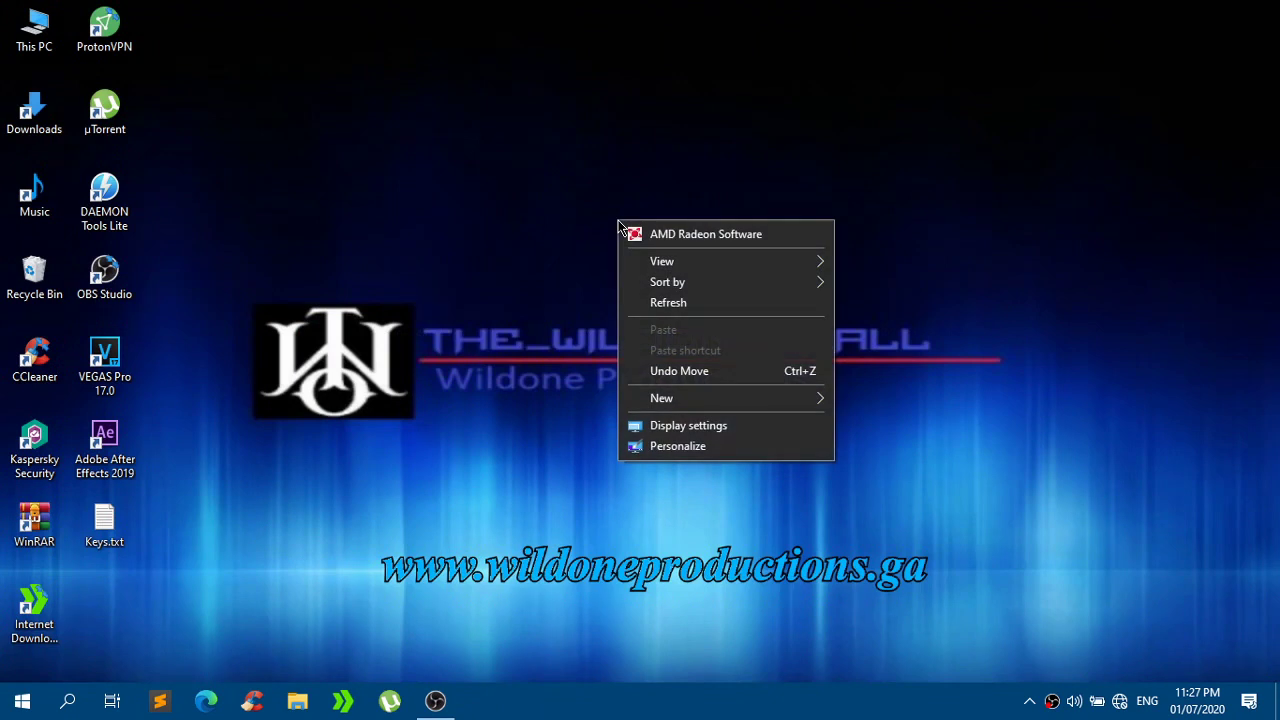
click(666, 300)
right_click(535, 221)
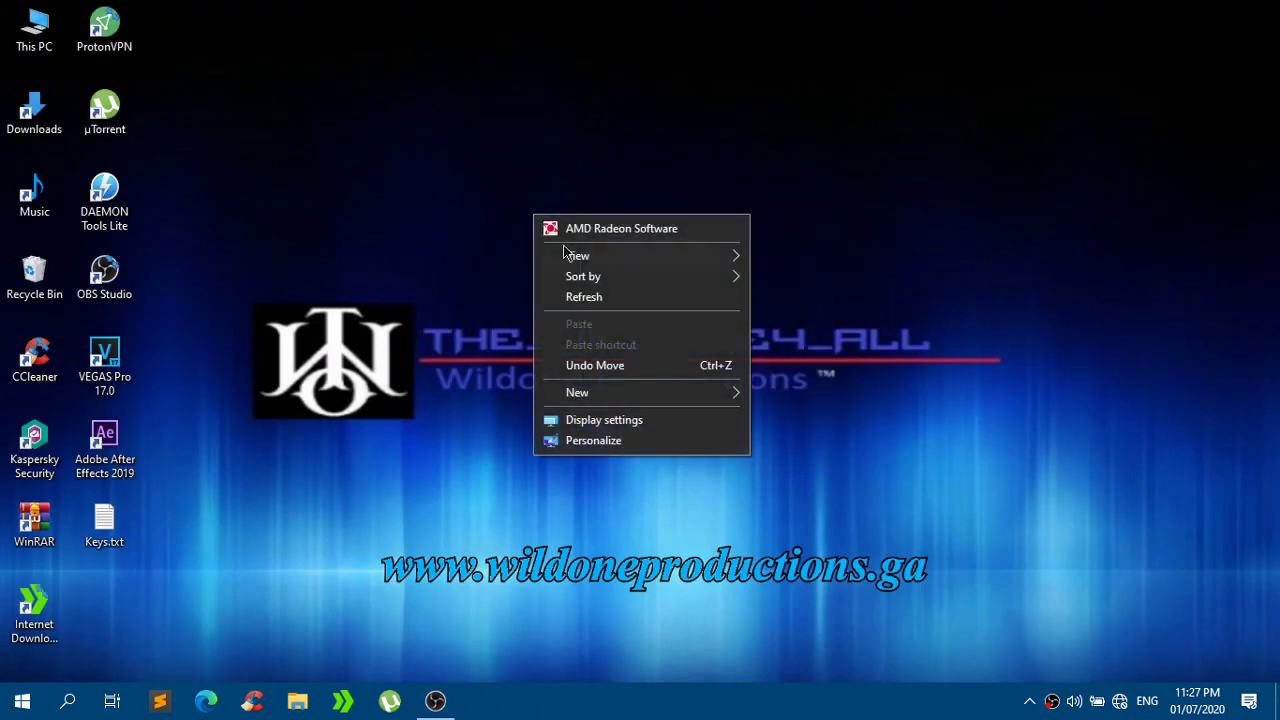
click(604, 298)
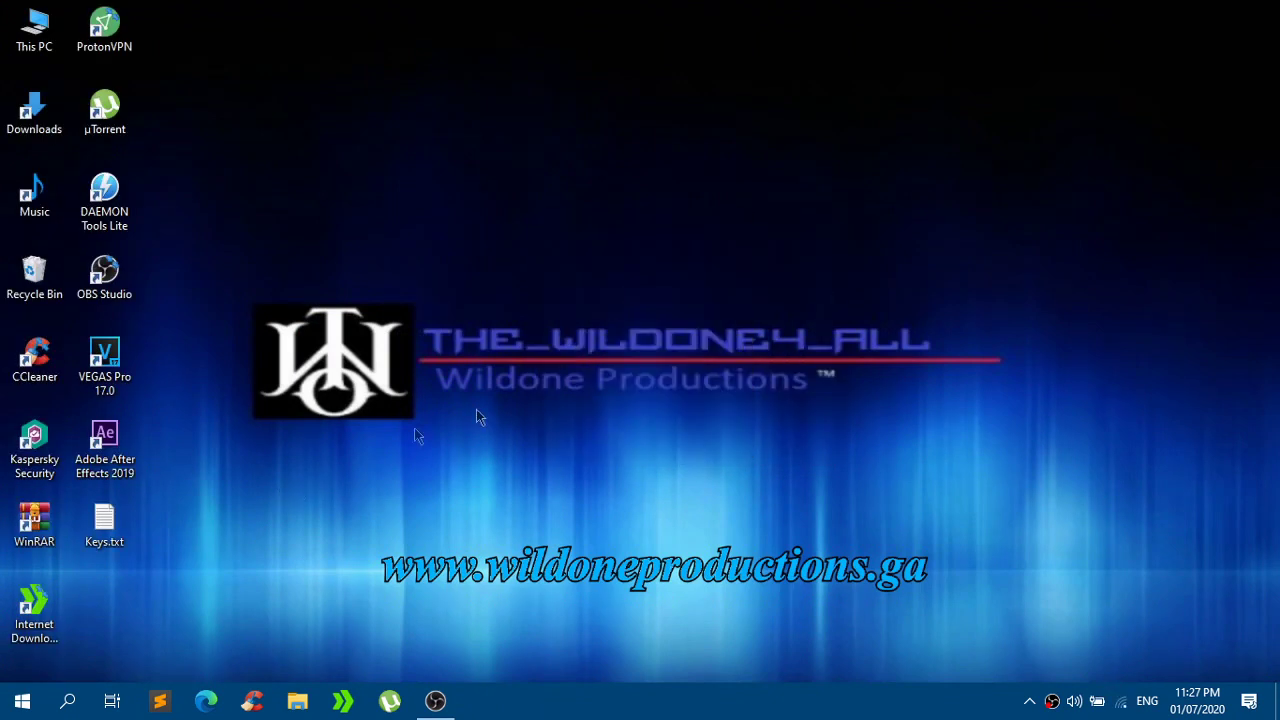
right_click(507, 404)
click(557, 496)
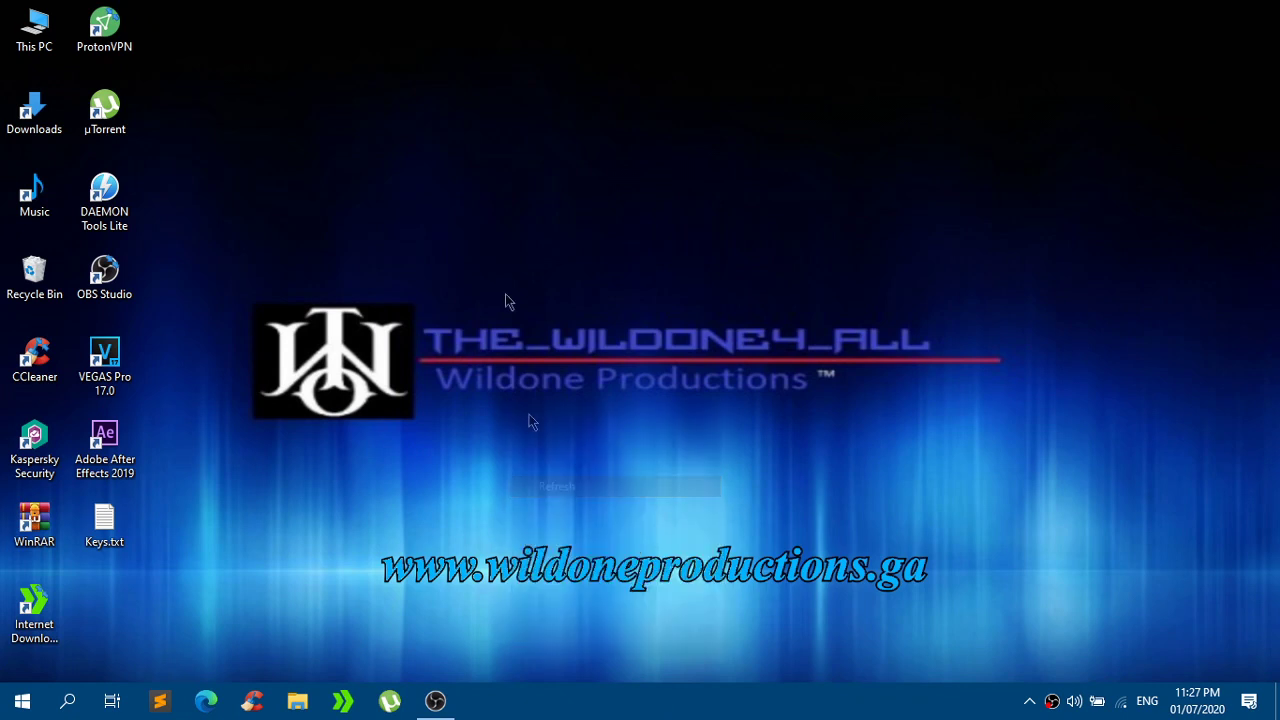
right_click(497, 243)
click(567, 331)
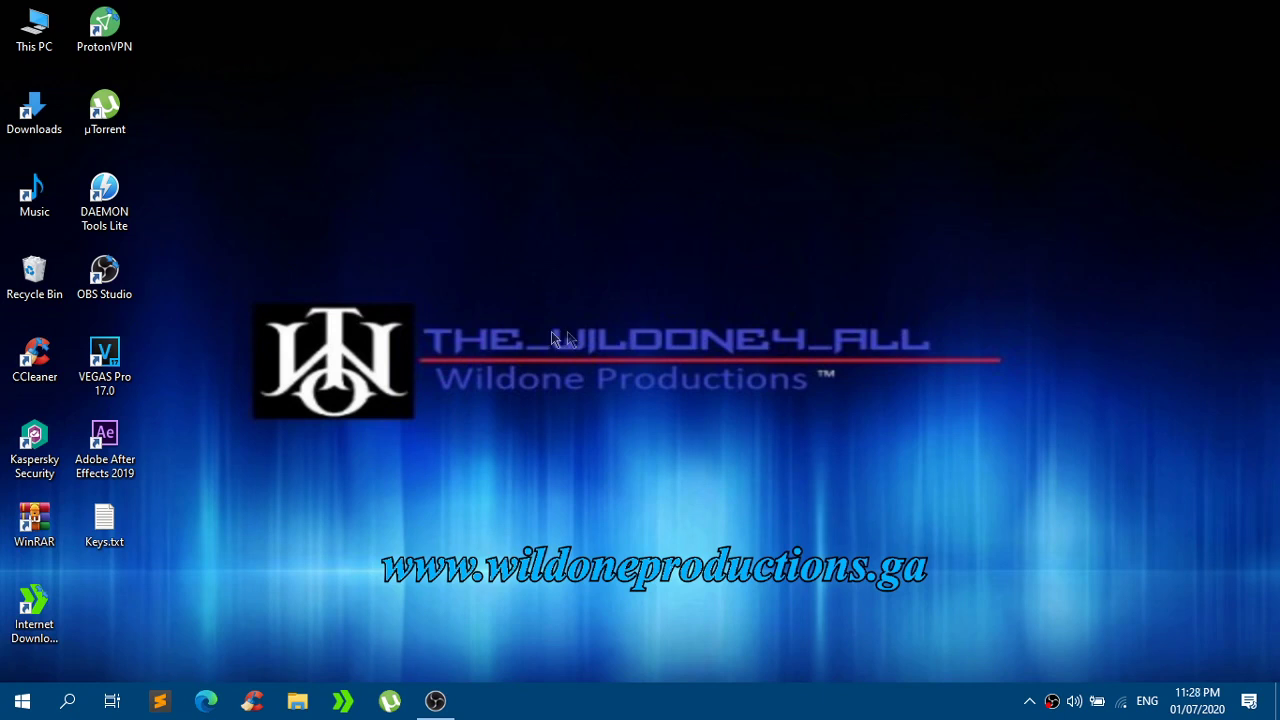
right_click(344, 361)
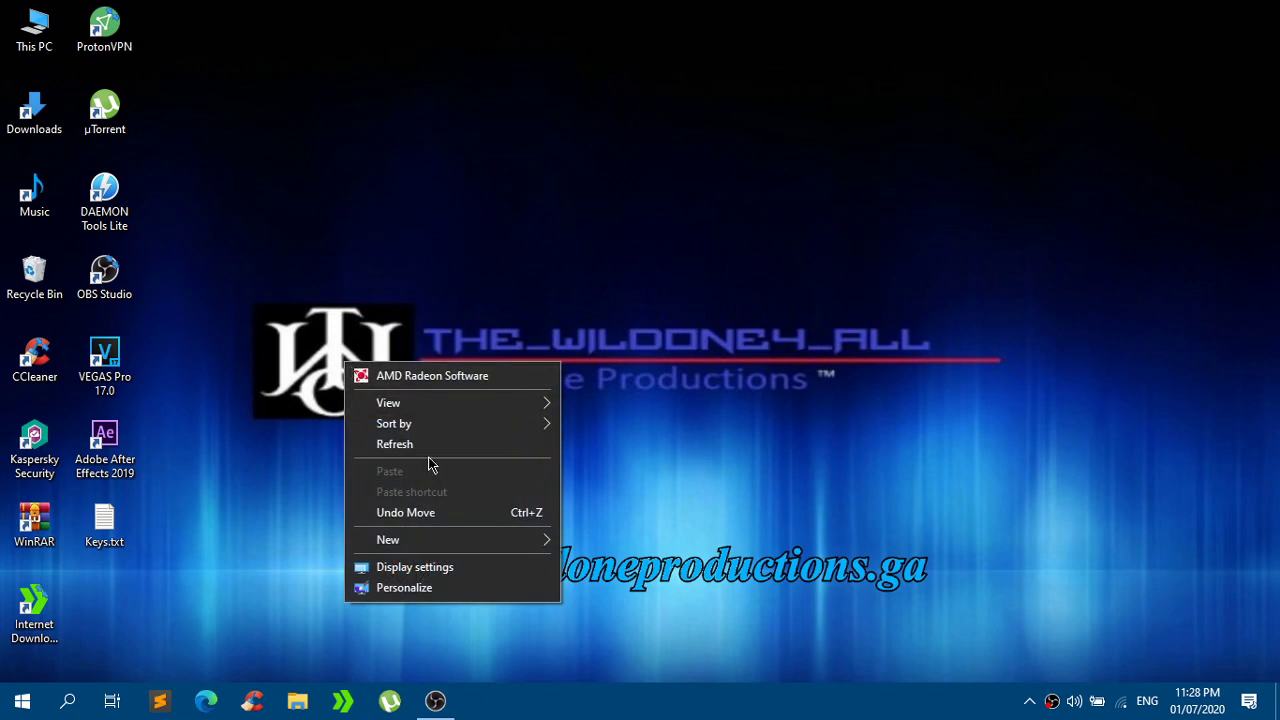
click(414, 448)
right_click(378, 271)
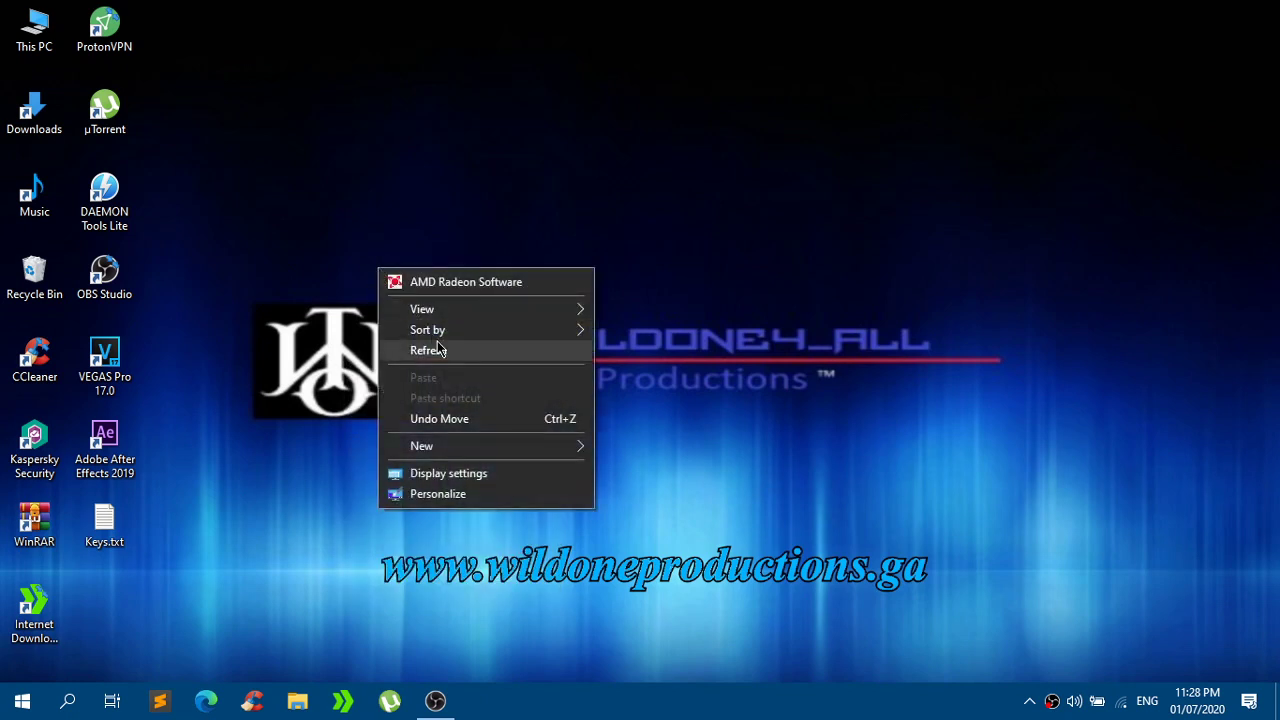
click(438, 350)
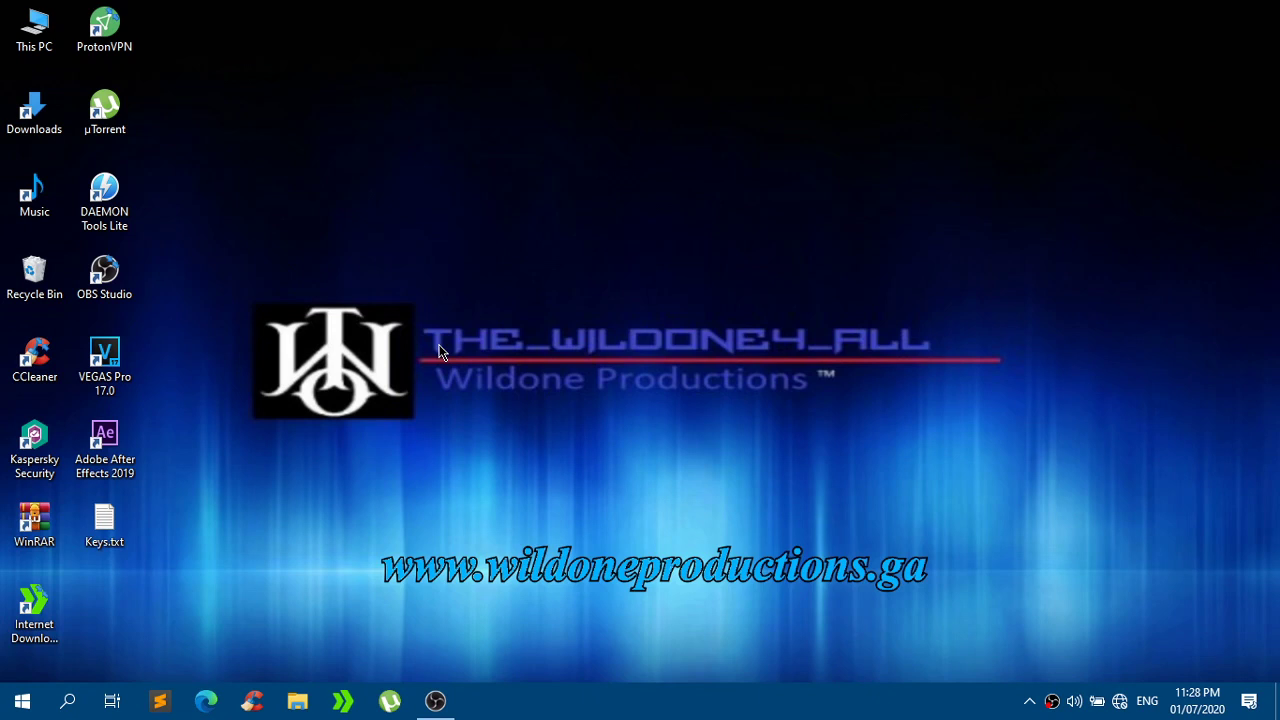
right_click(438, 350)
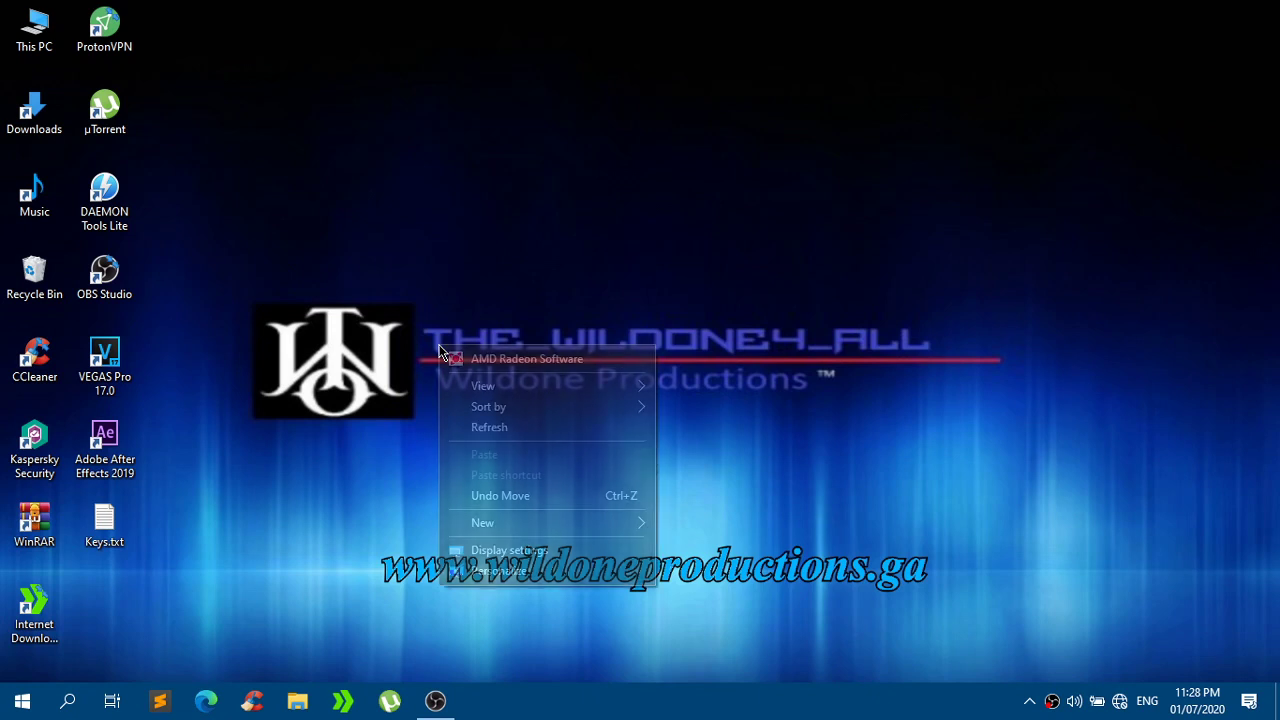
click(490, 434)
Reopen Keys.txt from the desktop, highlight the Windows 10 Educational key and the Windows 10 Pro key in turn, and close the file.
double_click(102, 526)
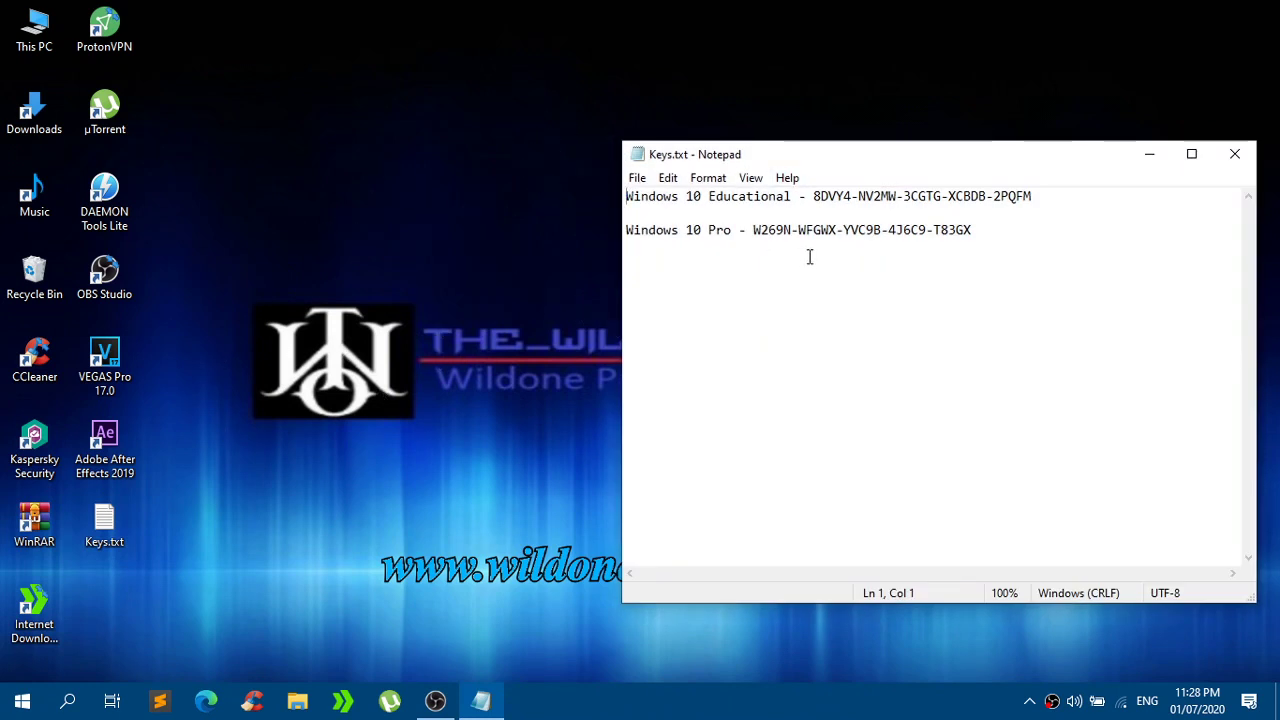
drag(813, 196, 1057, 194)
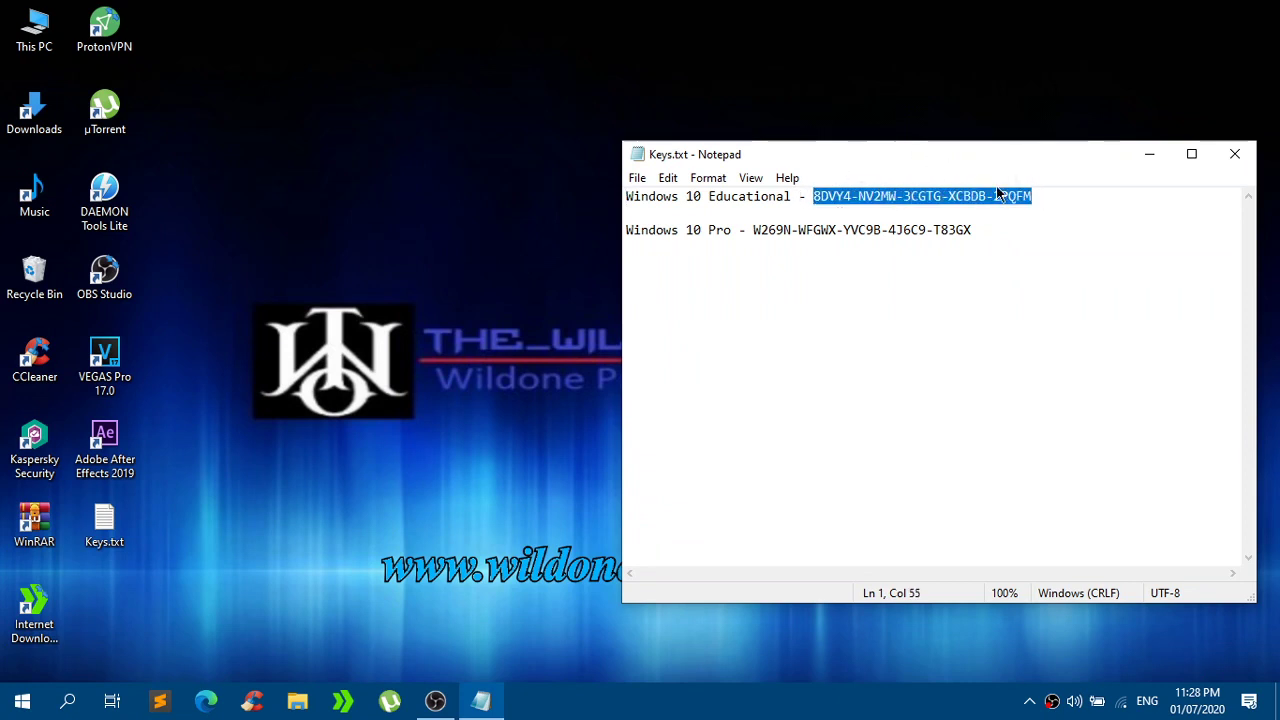
drag(995, 222, 753, 230)
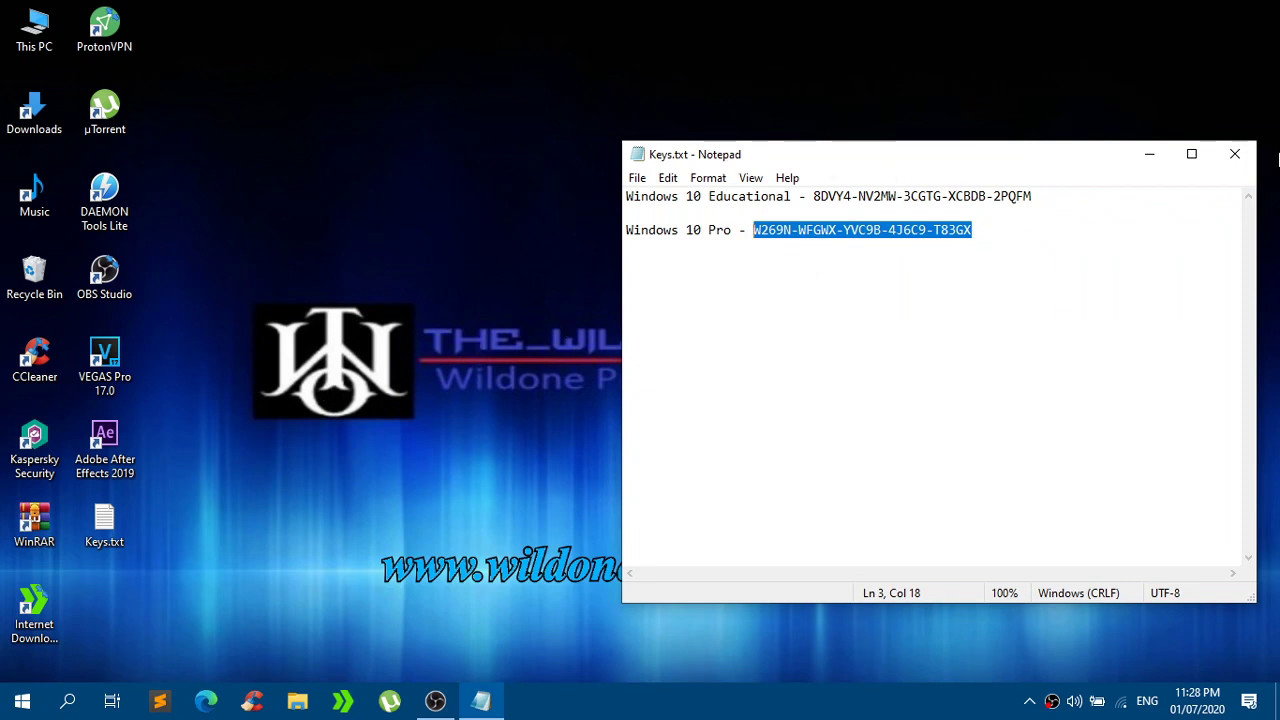
click(1234, 154)
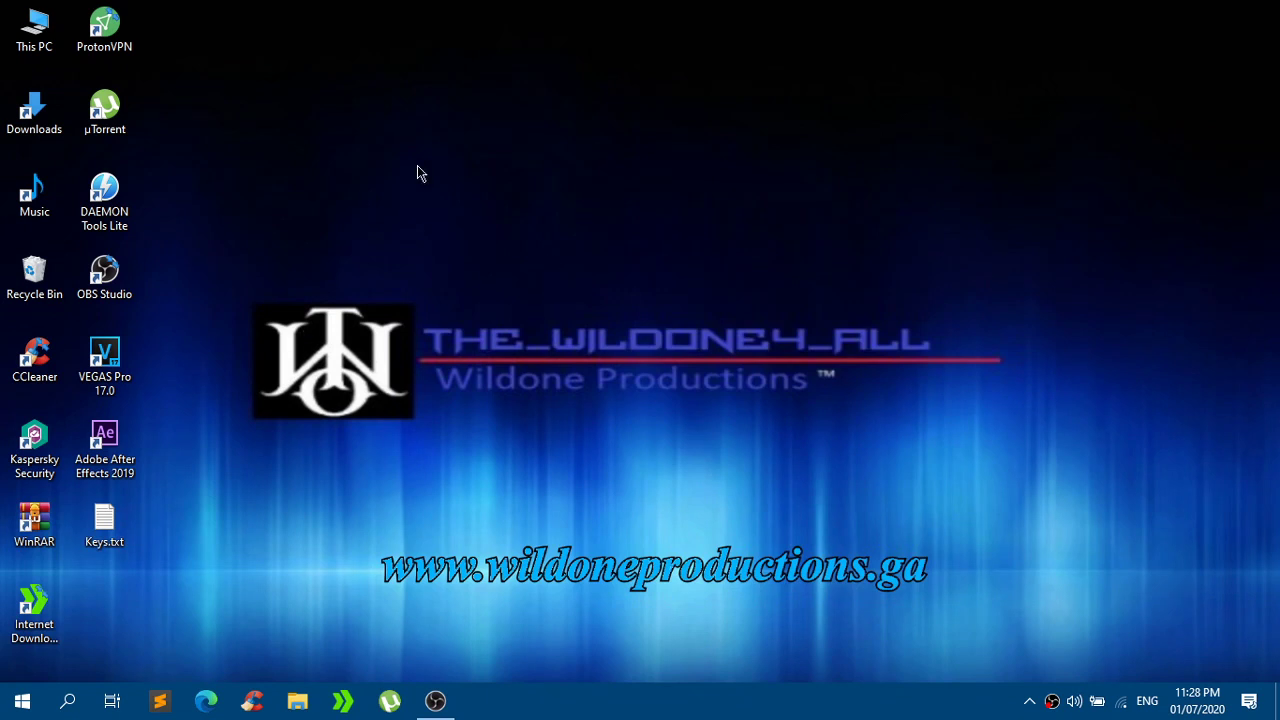
Open the system properties of This PC to check the Windows edition and activation status, and close both windows.
double_click(34, 28)
right_click(73, 362)
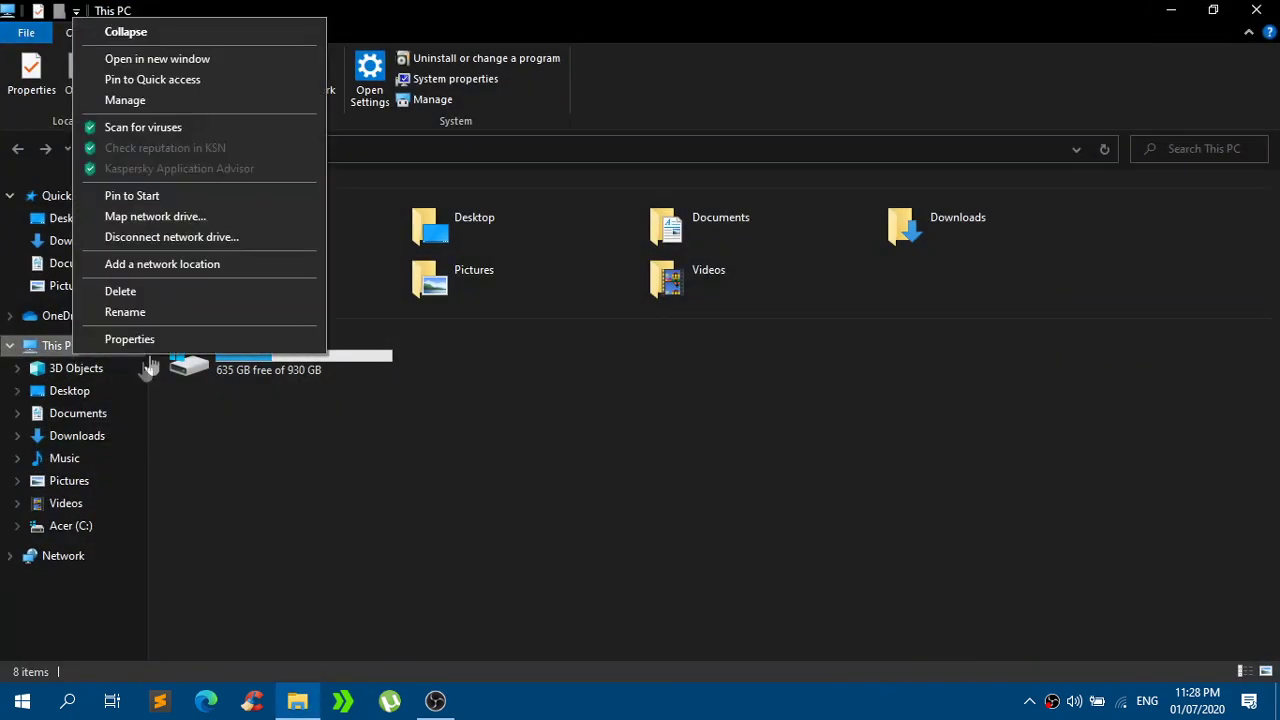
click(130, 335)
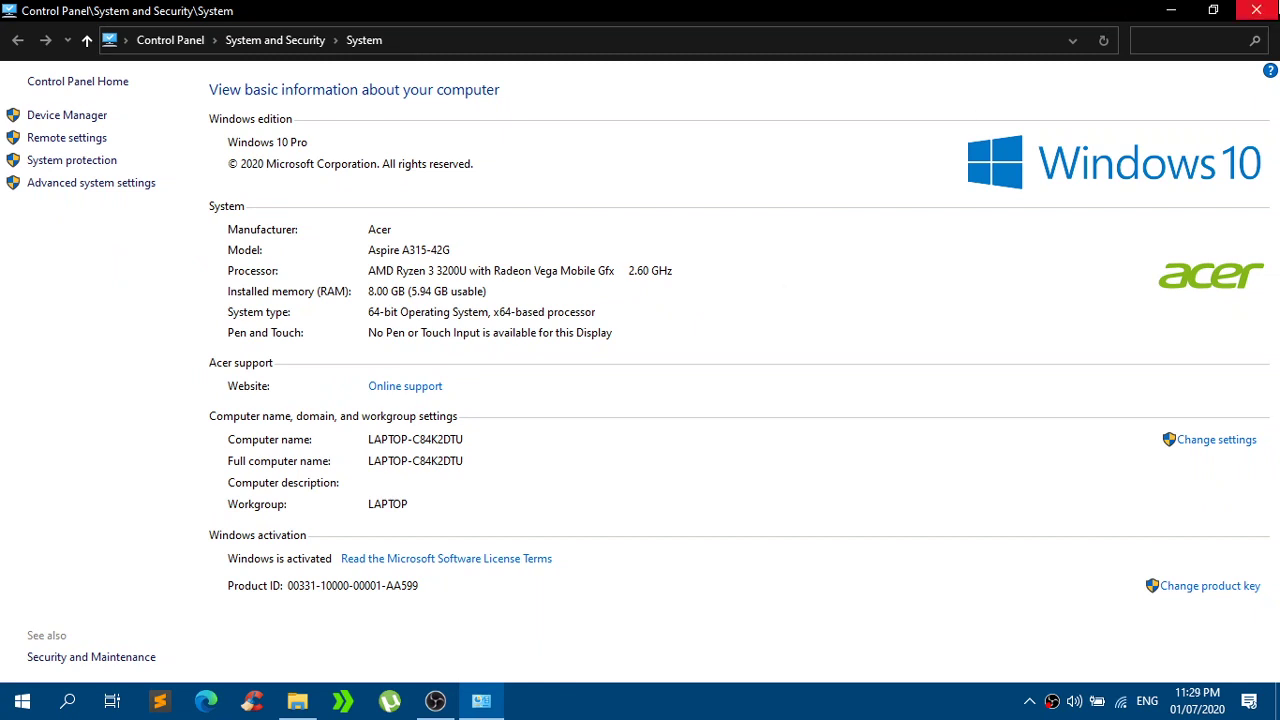
click(1256, 10)
click(1256, 10)
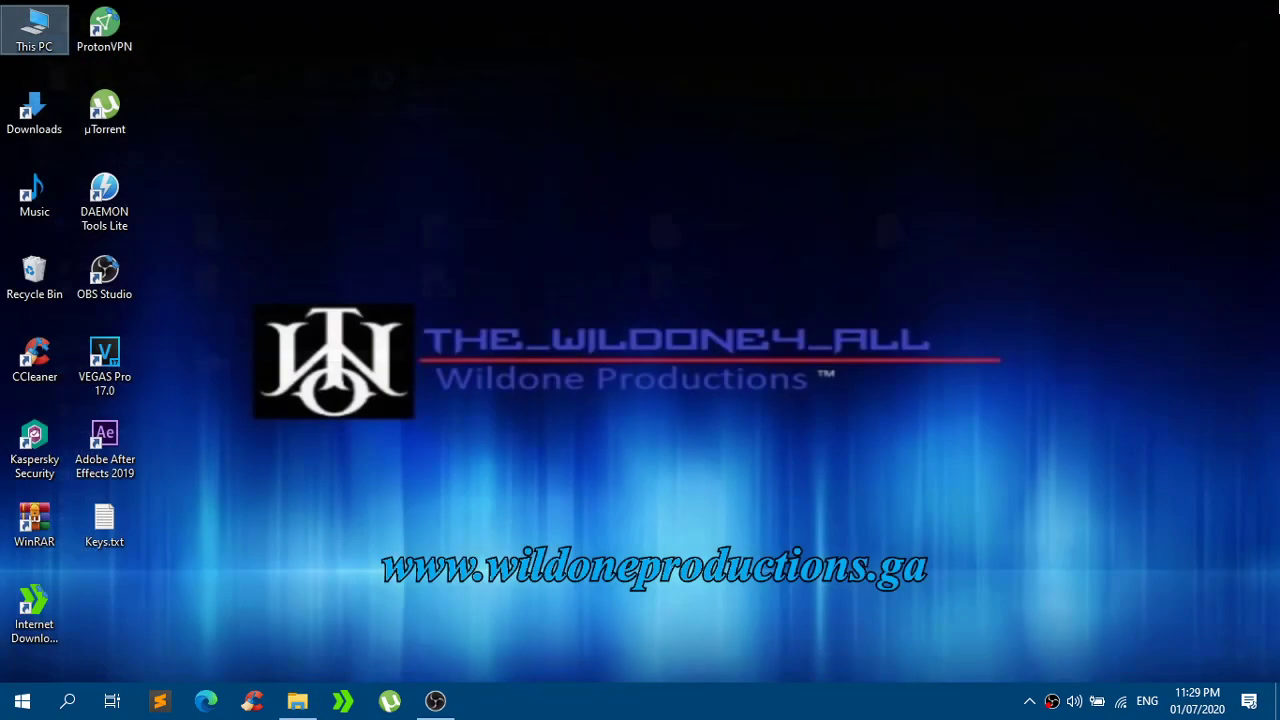
right_click(809, 180)
click(879, 265)
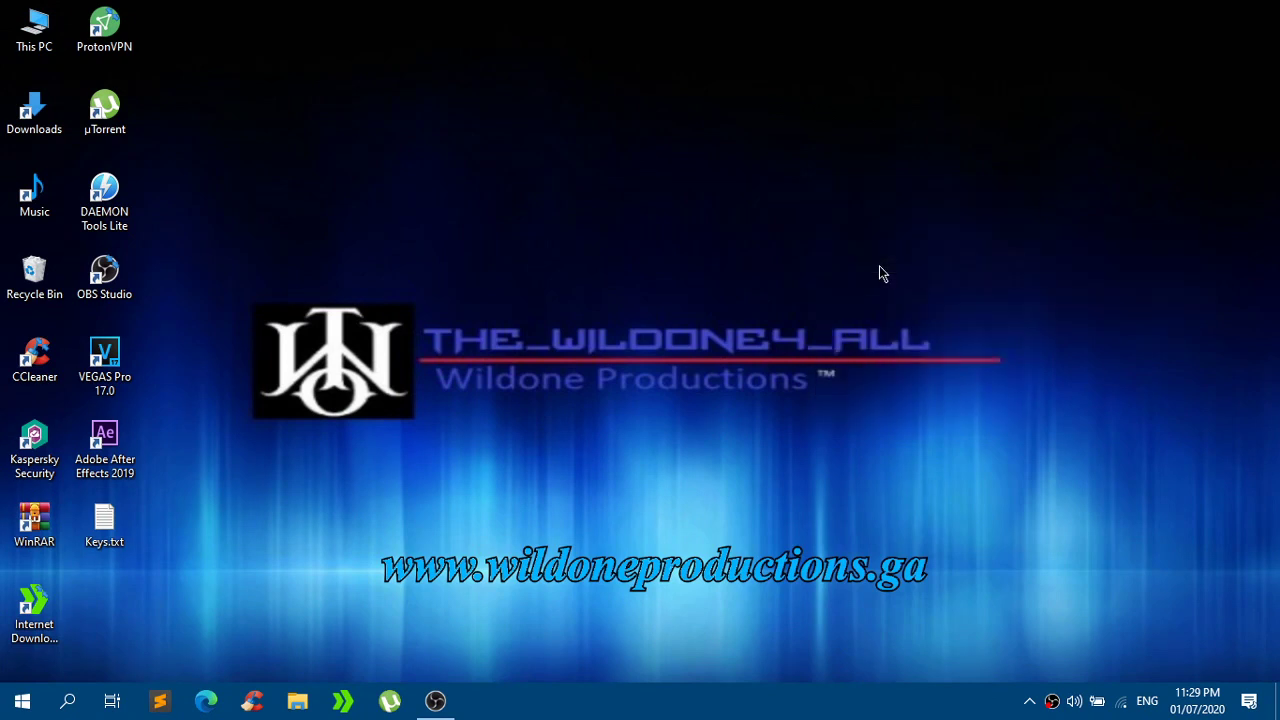
right_click(879, 265)
click(940, 343)
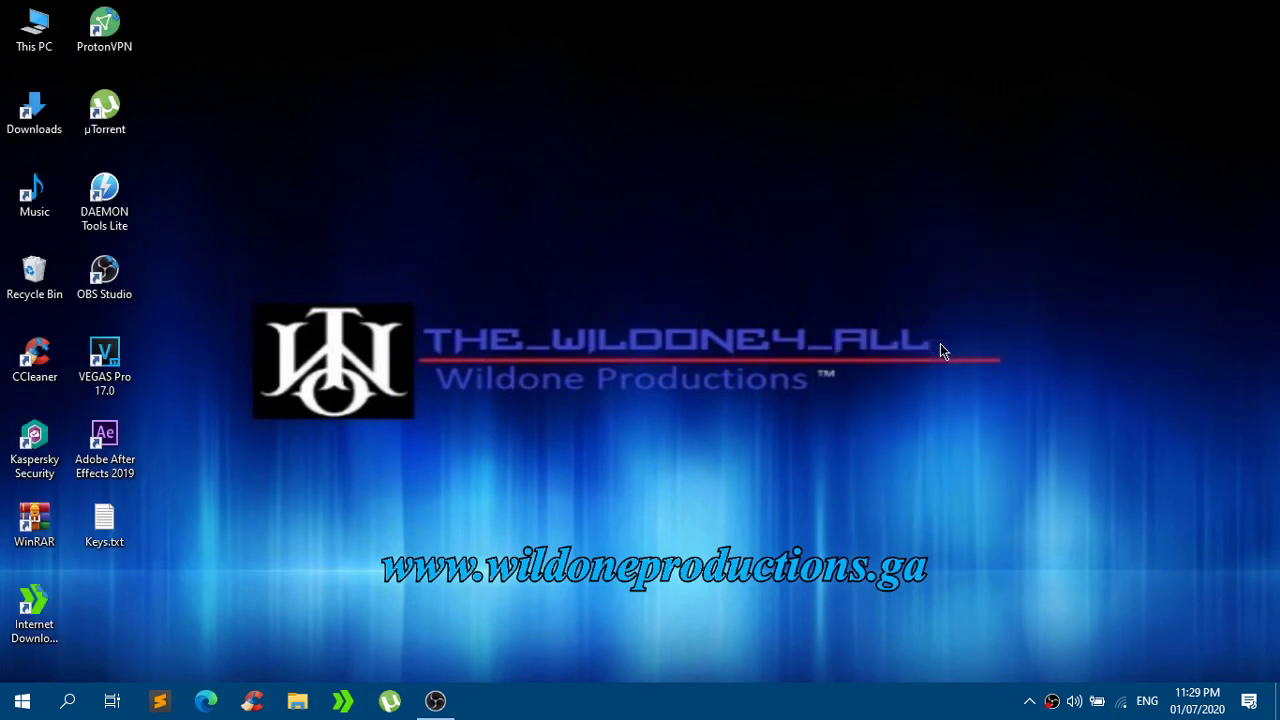